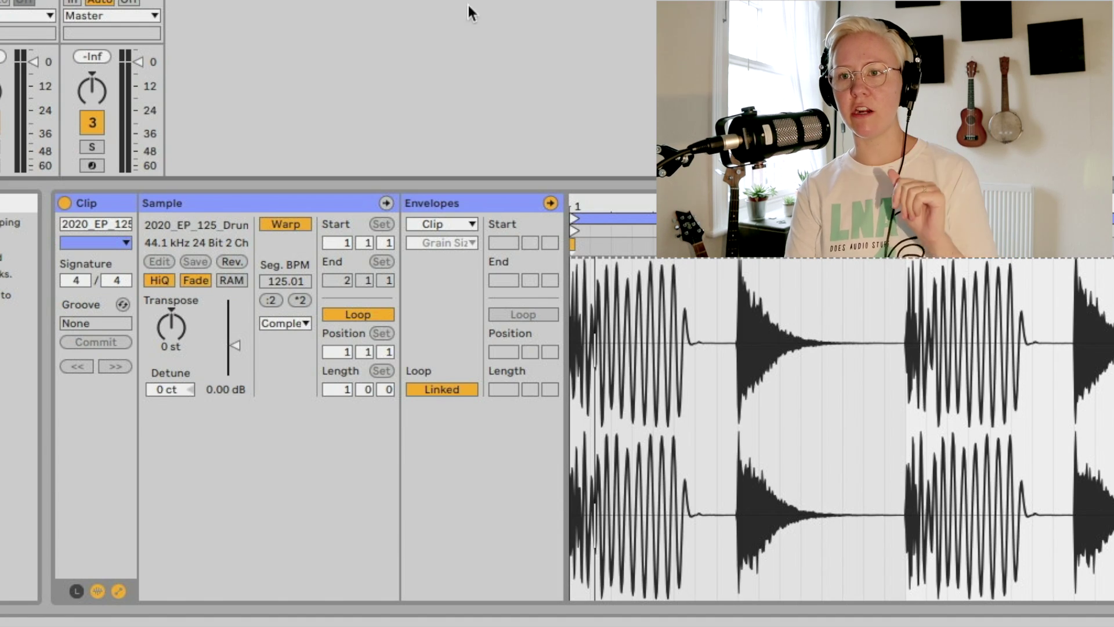
Show the drum clip's Envelopes panel beside its Sample settings and toggle the envelope loop unlinked and relinked.
left_click(123, 587)
left_click(123, 587)
left_click(123, 587)
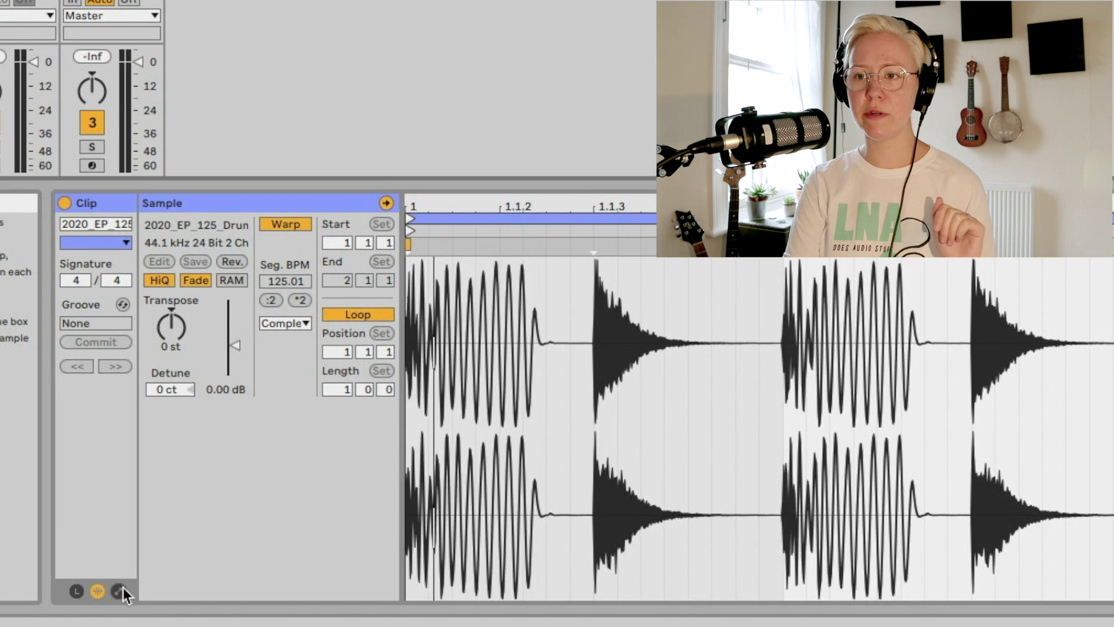
left_click(123, 587)
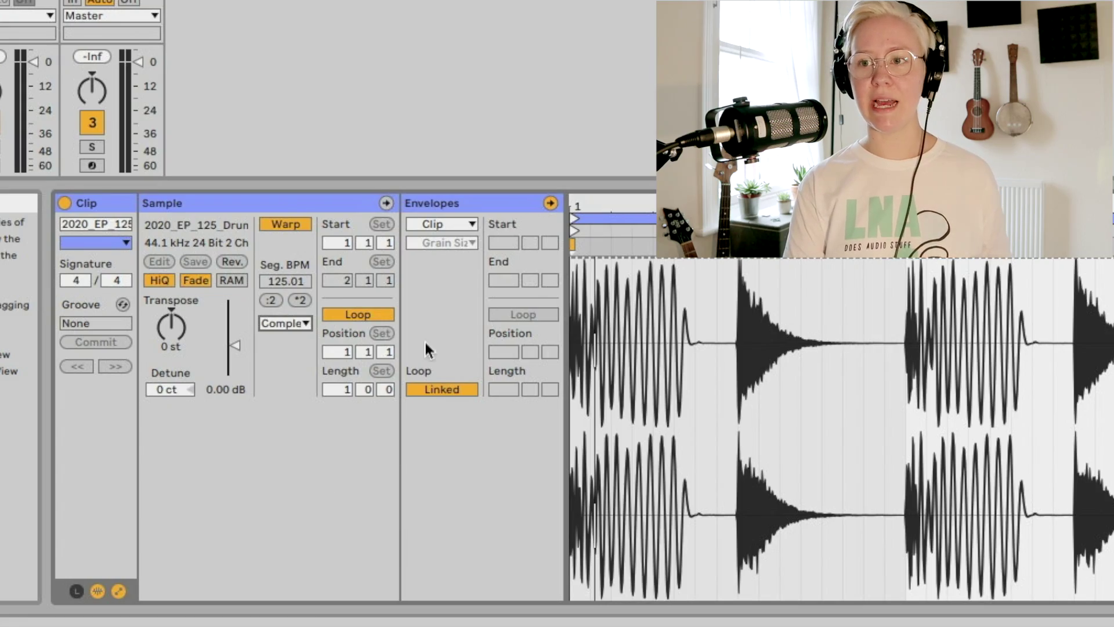
left_click(453, 387)
left_click(454, 390)
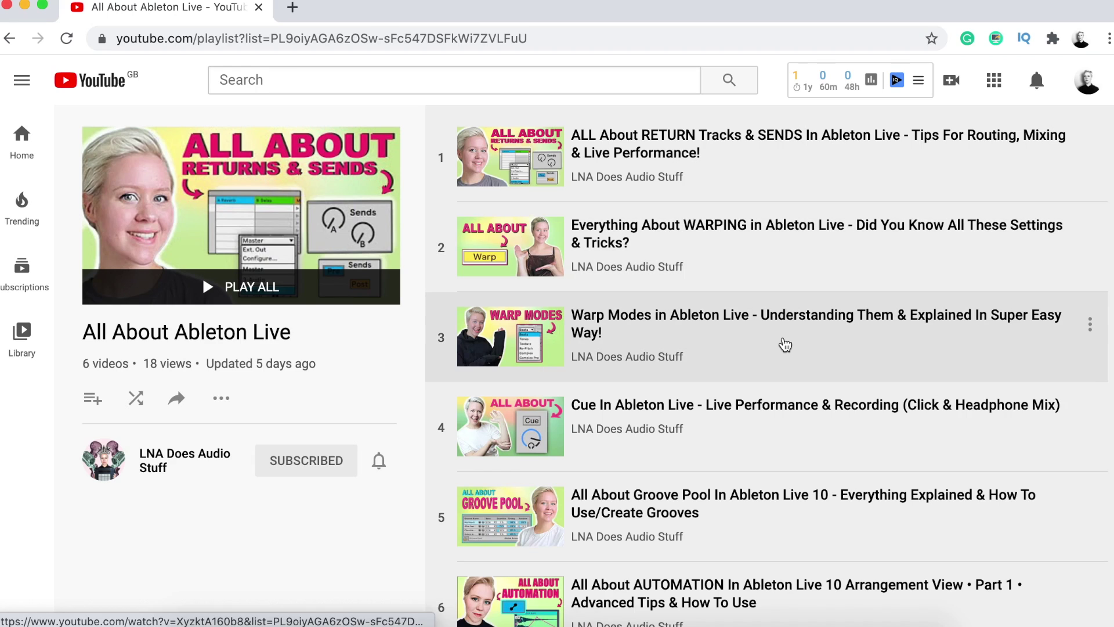
Scroll down through the All About Ableton Live playlist's video list.
scroll(785, 347, "down", 1)
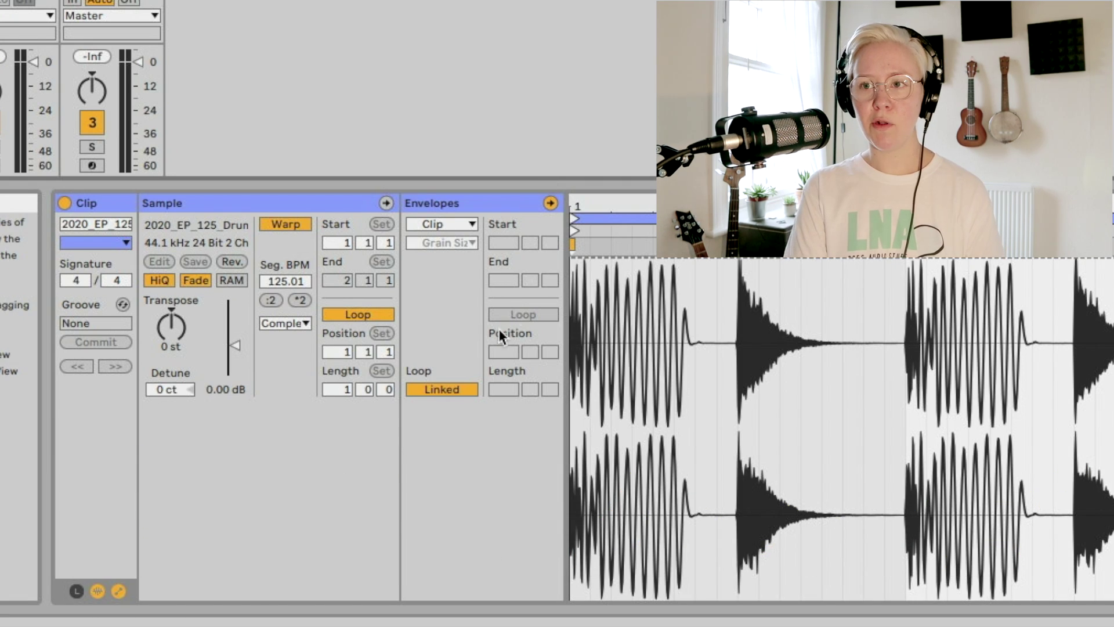
Toggle Warp off and back on, then switch Loop on, off and on again for the drum sample.
left_click(286, 226)
left_click(286, 225)
left_click(367, 315)
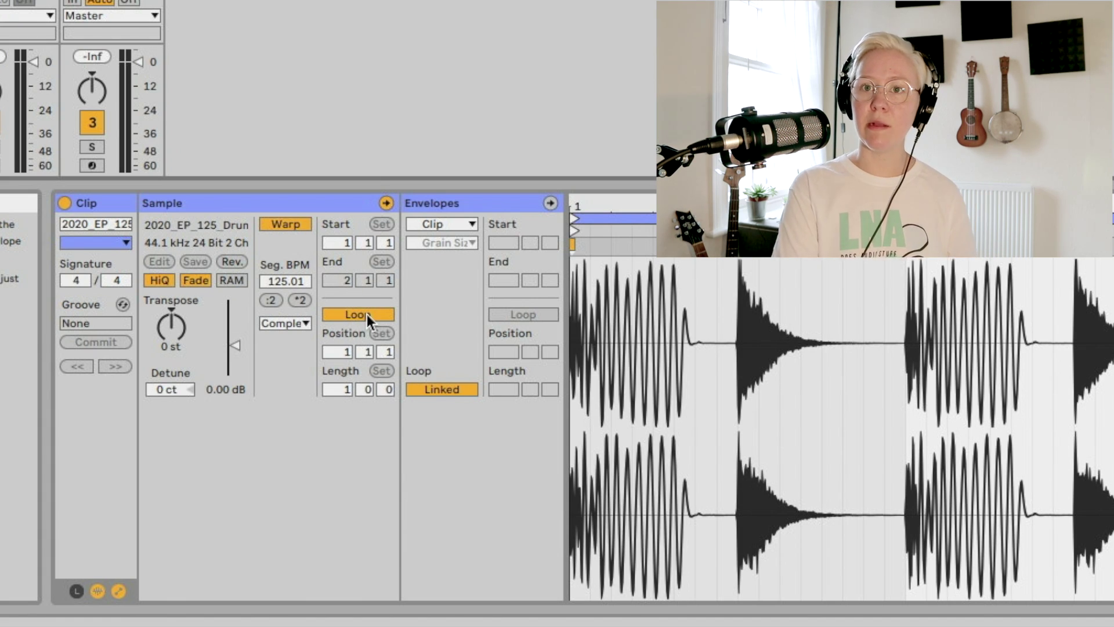
left_click(367, 314)
left_click(367, 315)
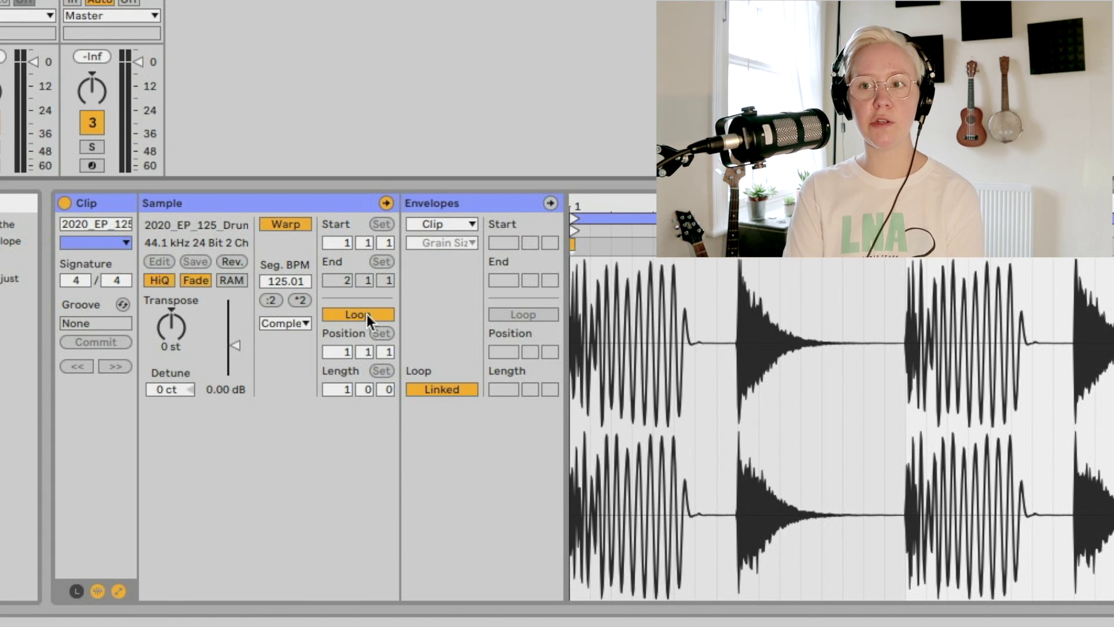
Check the envelope device list keeping Clip, view the track's Reverb device, and return to the sample view.
left_click(460, 221)
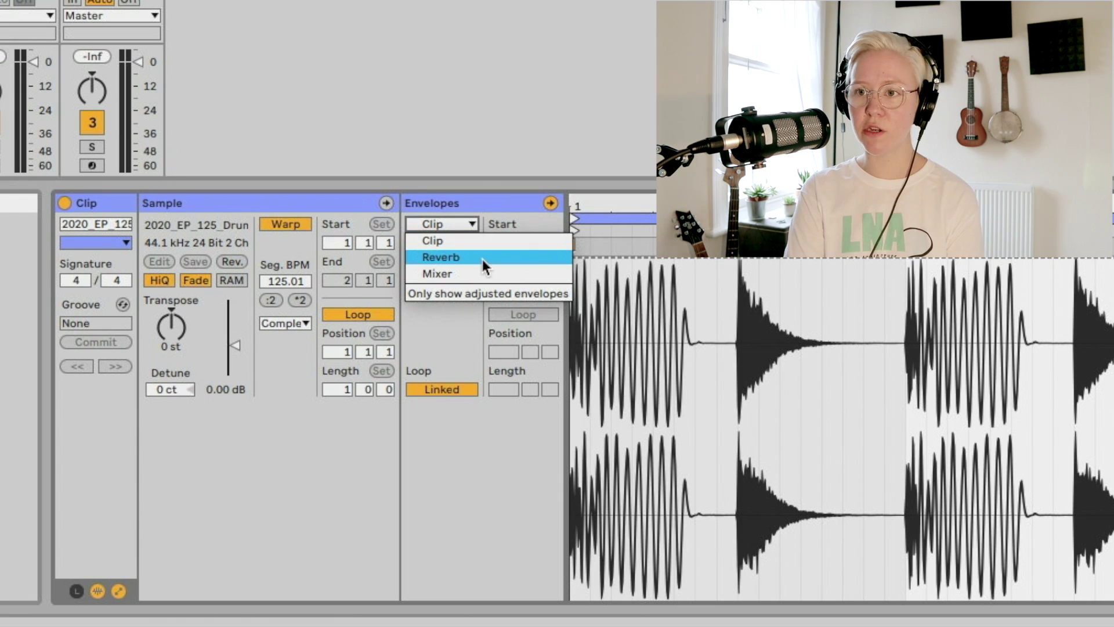
left_click(497, 338)
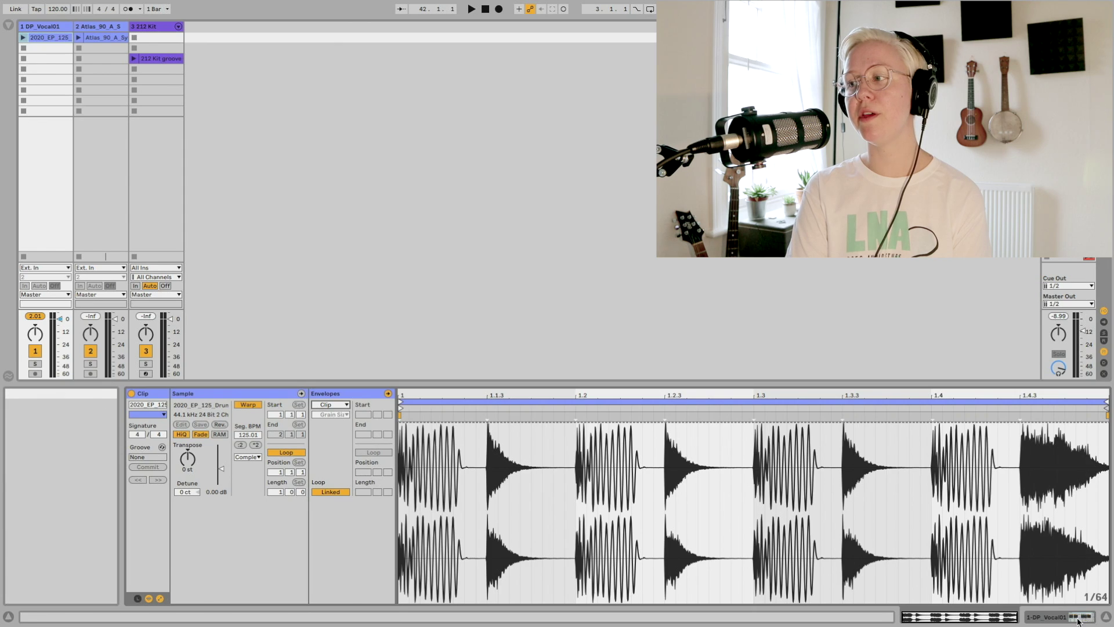
left_click(1077, 618)
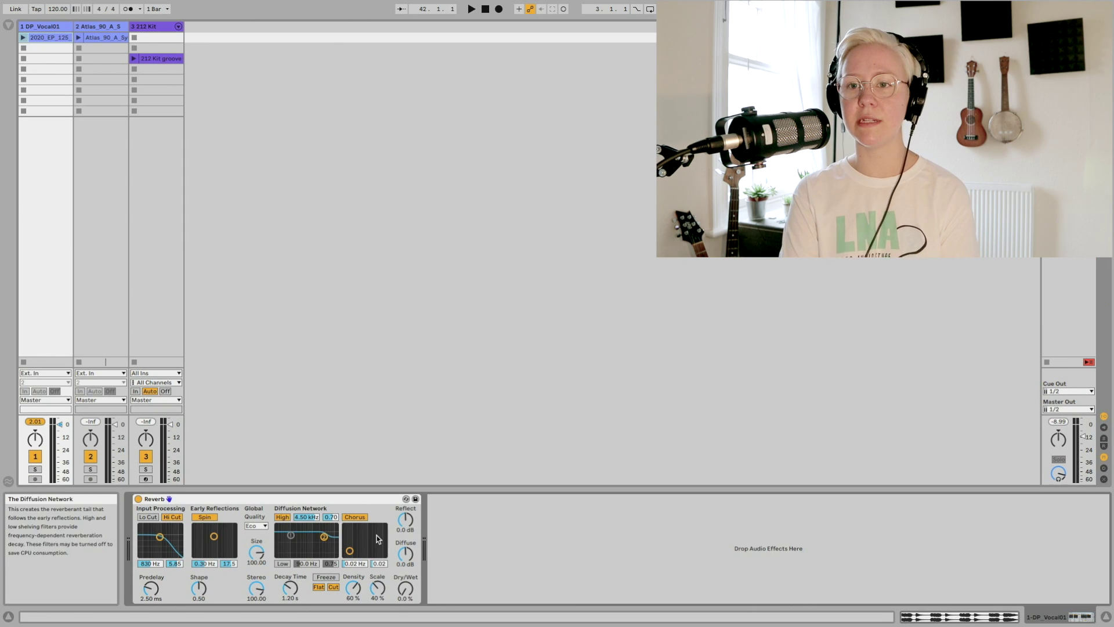
left_click(938, 616)
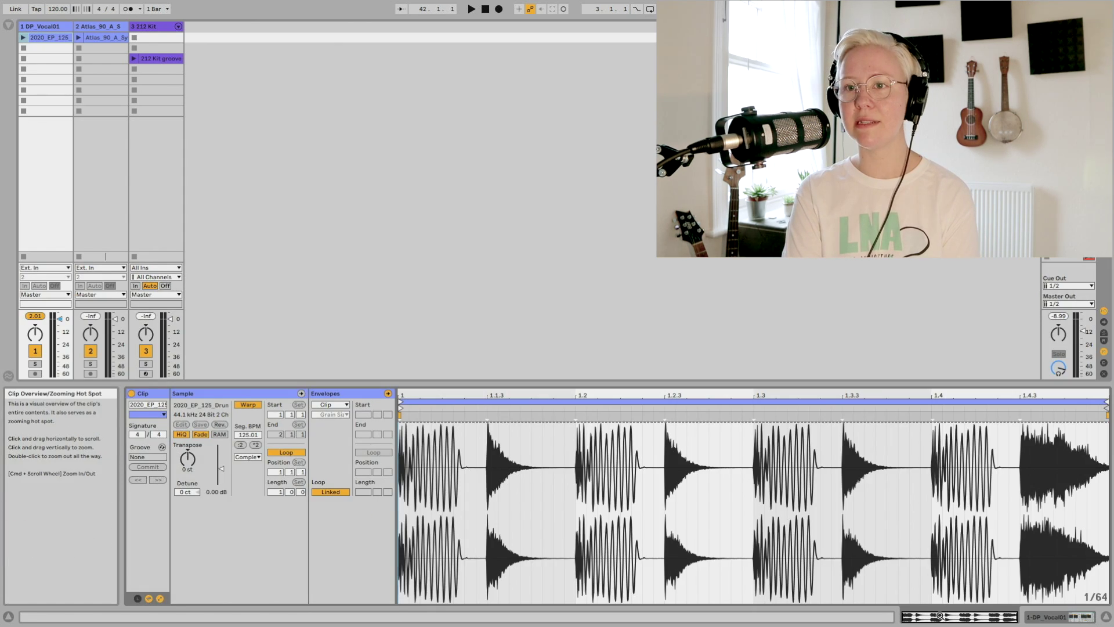
left_click(332, 403)
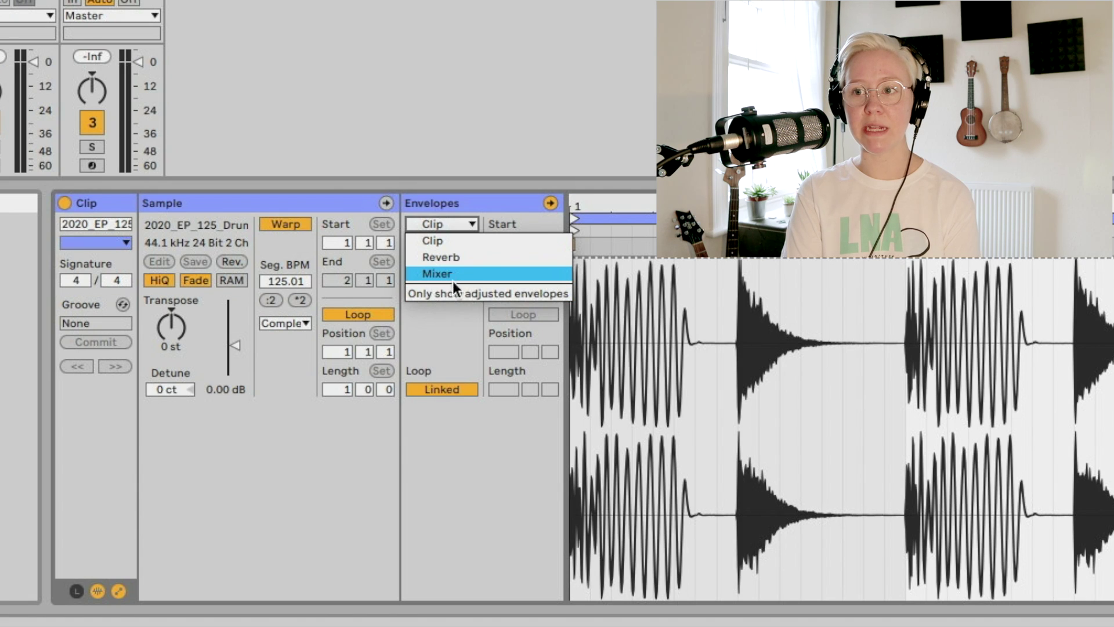
Filter the envelopes to show only adjusted ones, then show all envelopes again.
left_click(500, 295)
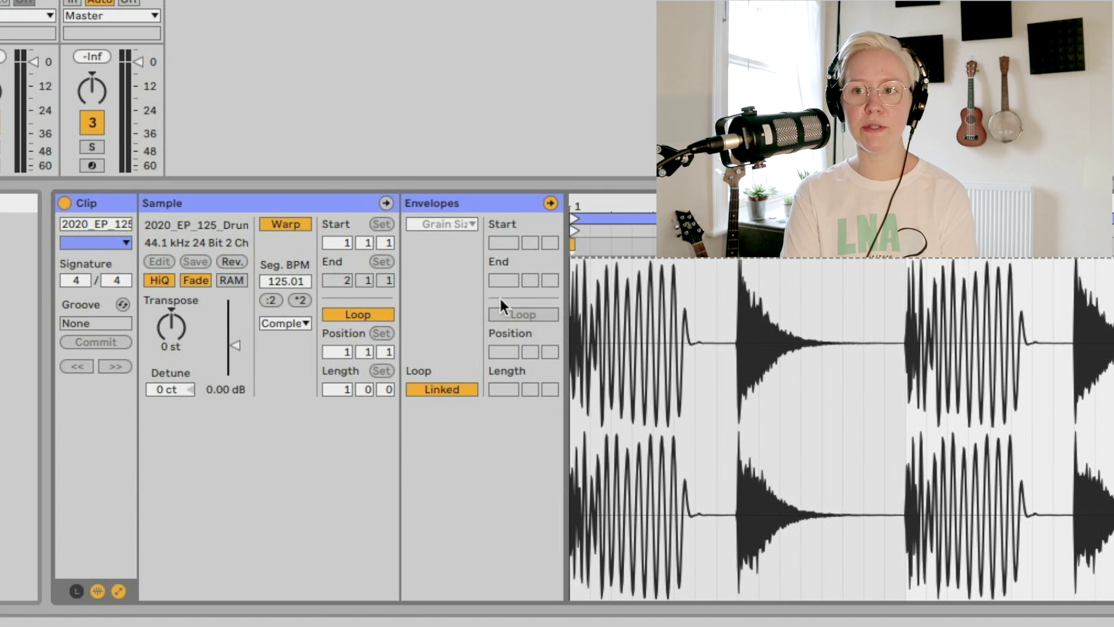
left_click(449, 223)
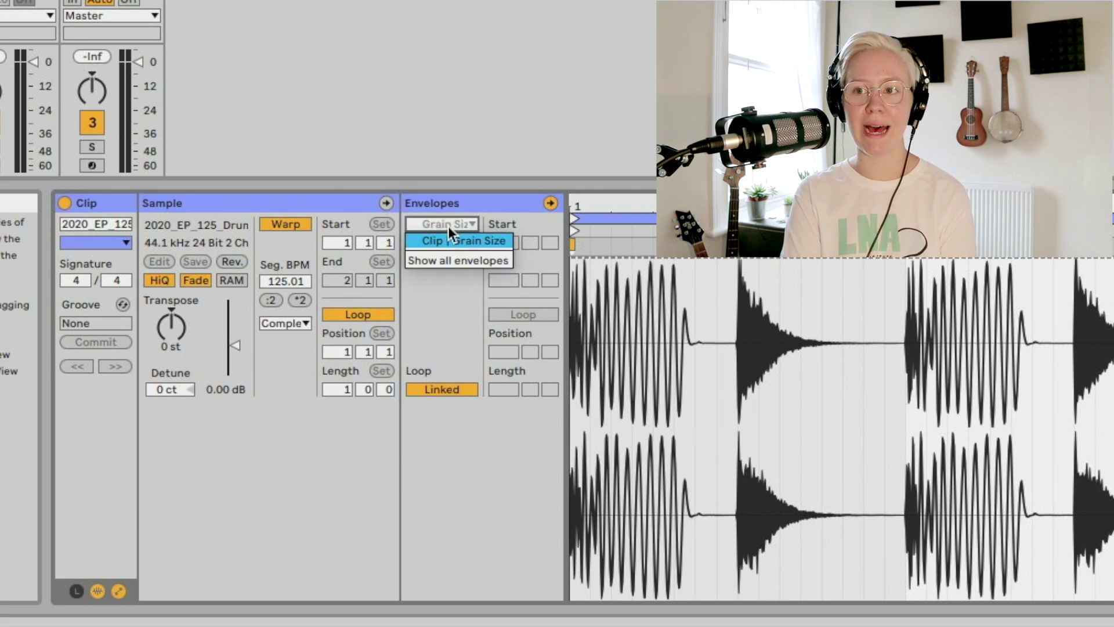
left_click(455, 262)
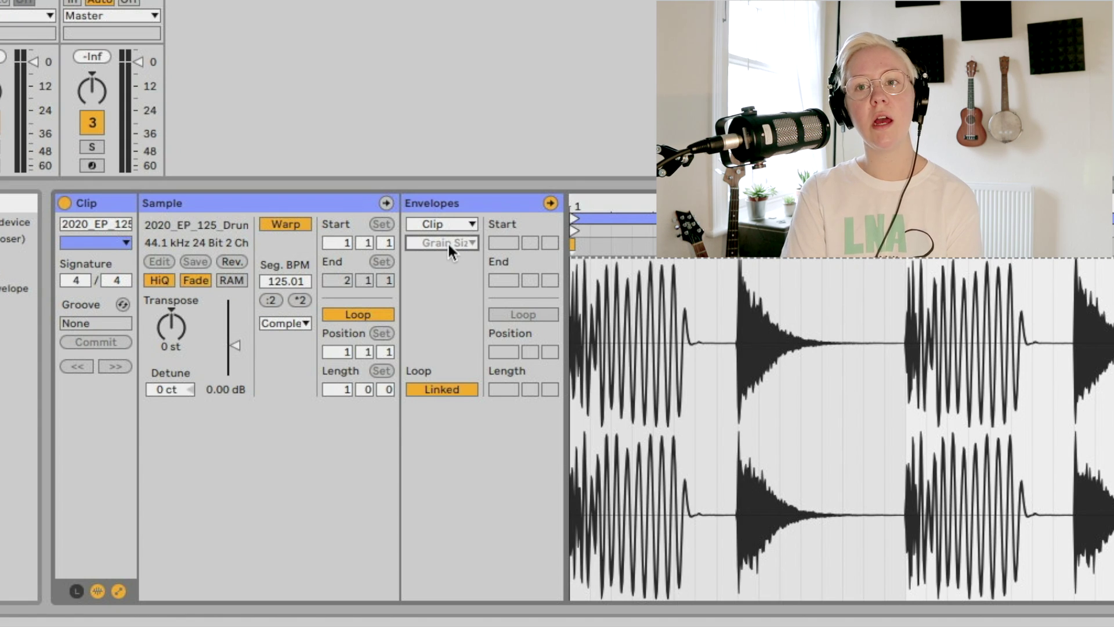
Set the drum clip envelope's device to Mixer, targeting Track Volume.
left_click(448, 242)
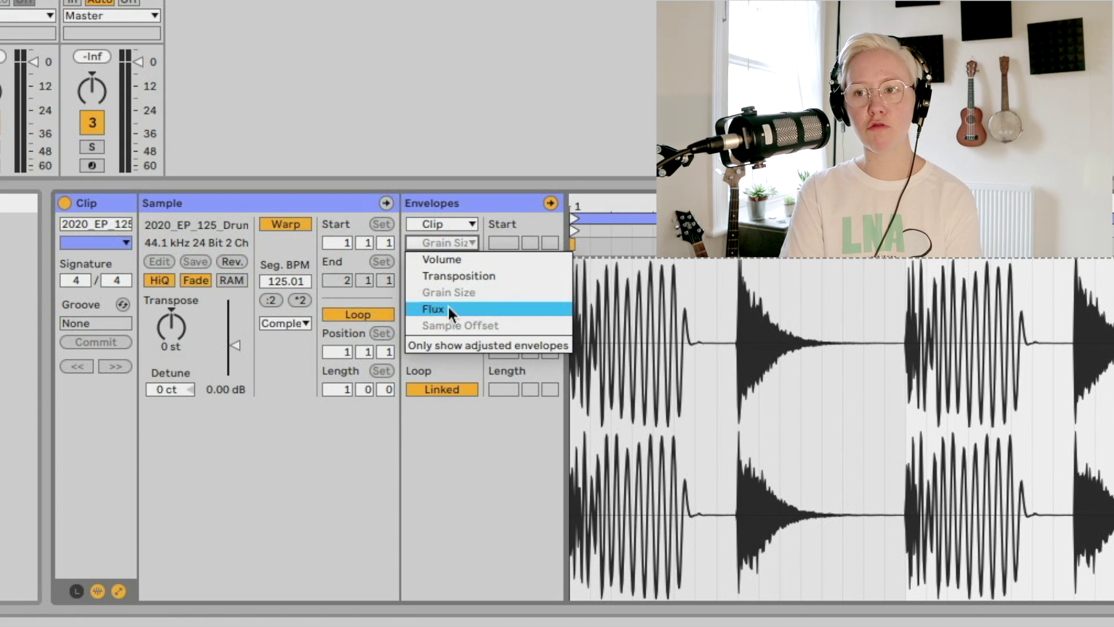
left_click(450, 258)
left_click(457, 224)
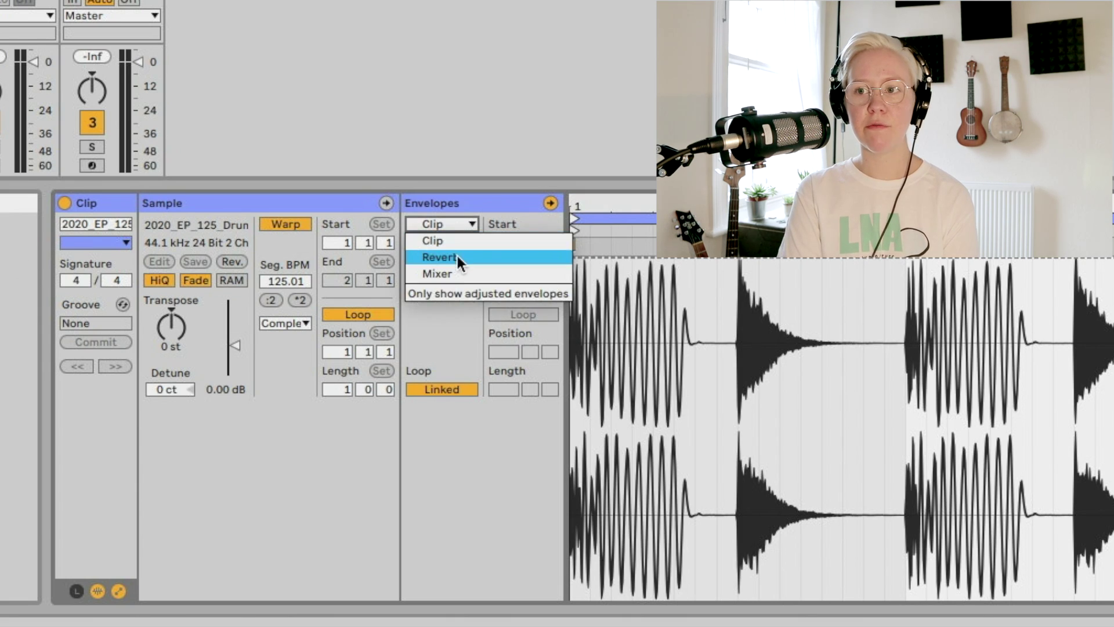
left_click(457, 276)
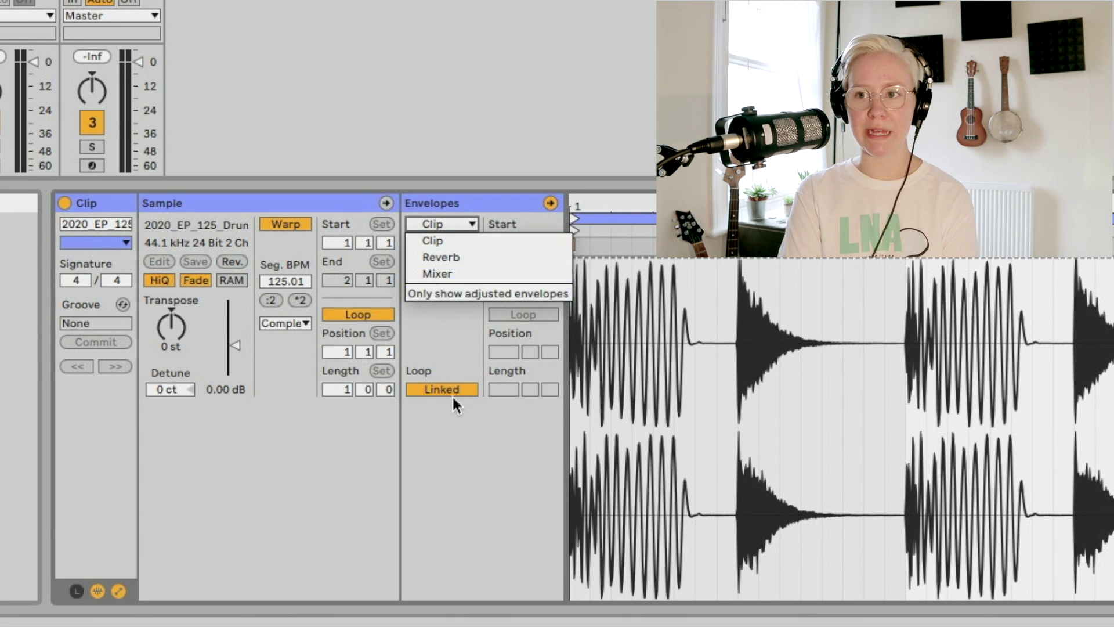
left_click(437, 225)
left_click(448, 278)
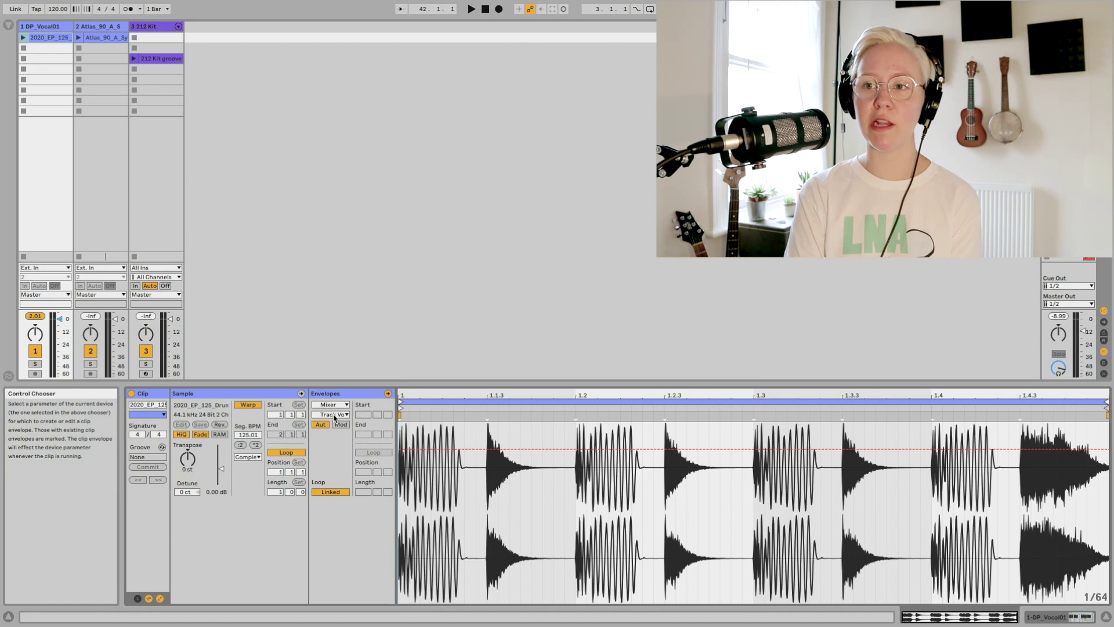
Enable Aut and shape the volume envelope to ramp from -33 dB up to 0.0 dB at 1.2.3.
left_click(318, 424)
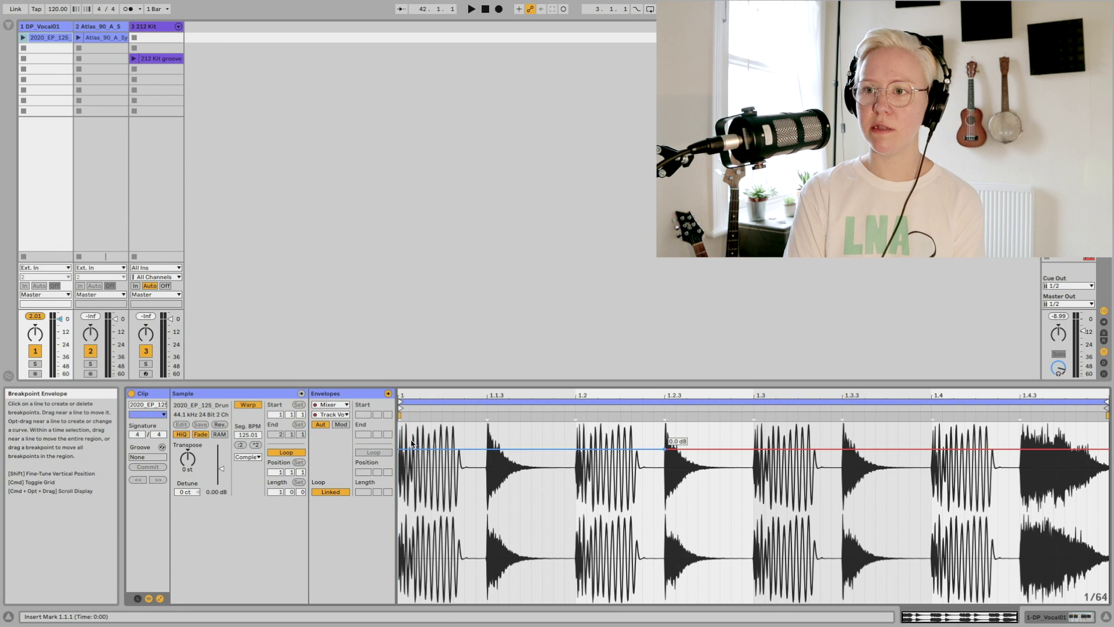
left_click(642, 448)
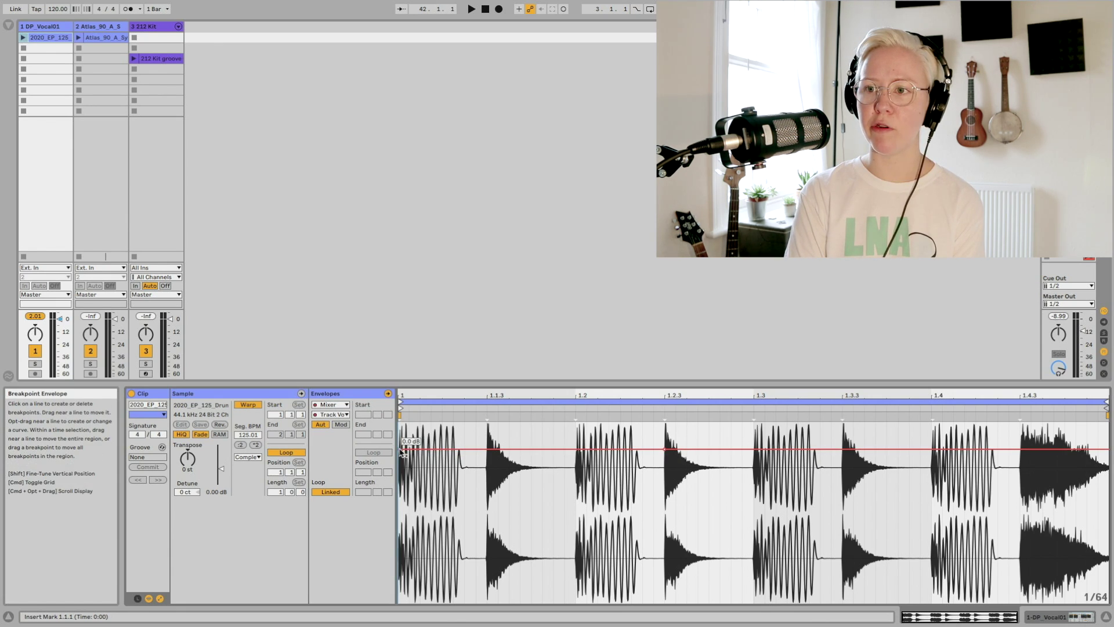
left_click_drag(402, 453, 476, 564)
Launch the drum clip to hear the volume ramp.
scroll(592, 600, "right", 2)
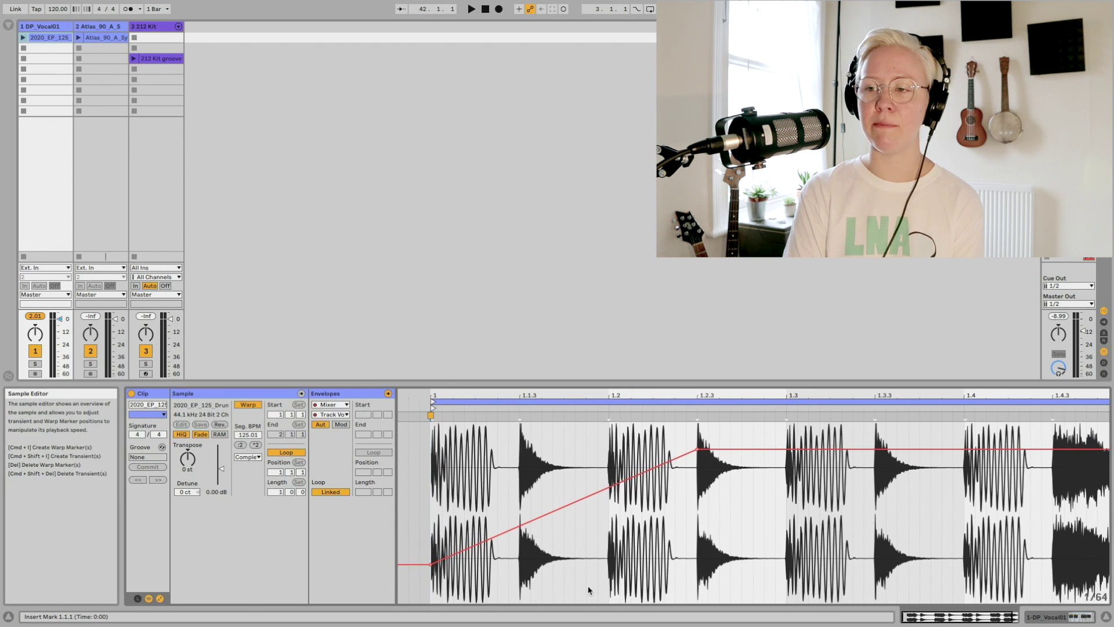
scroll(588, 590, "right", 1)
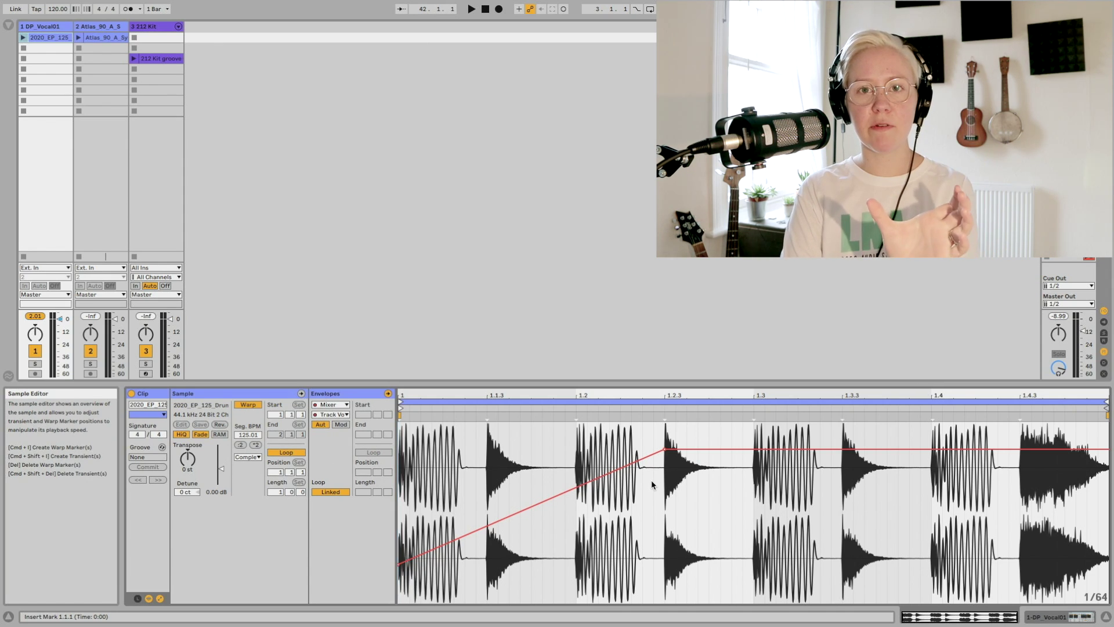
key("Tab")
left_click(350, 86)
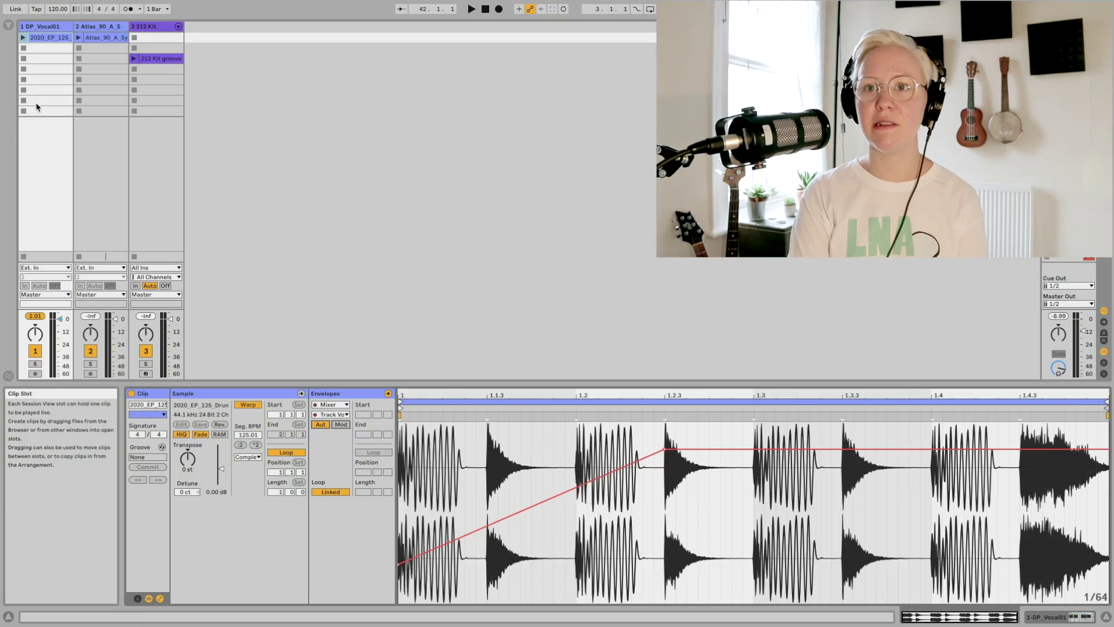
left_click(23, 38)
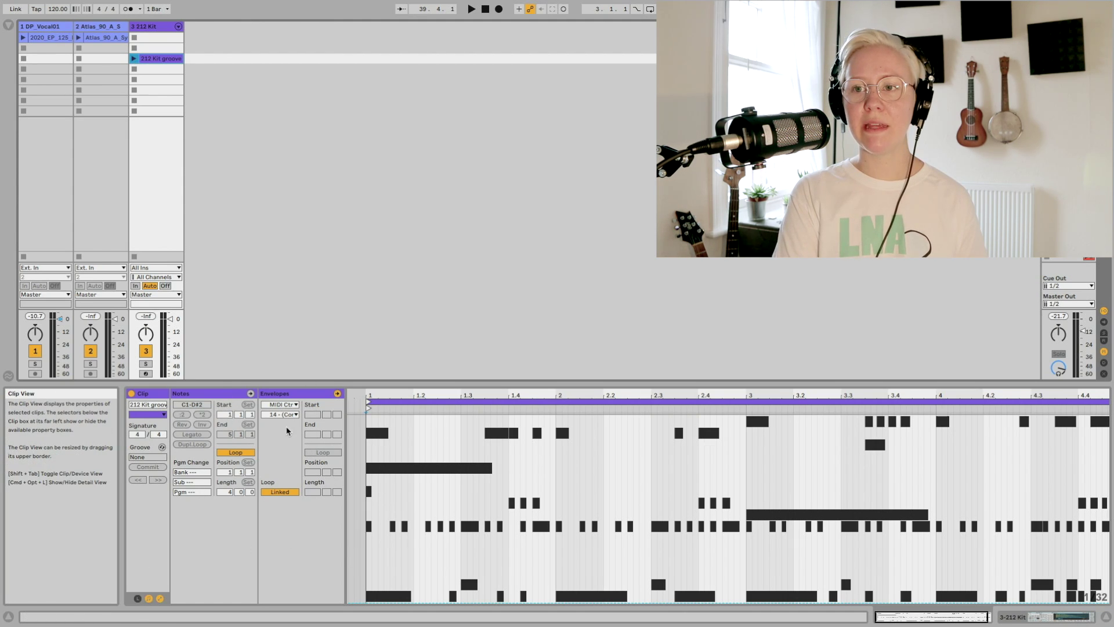
Point the groove clip's envelope at the 212 Kit rack and list its parameters, such as Filter Cutoff.
left_click(281, 408)
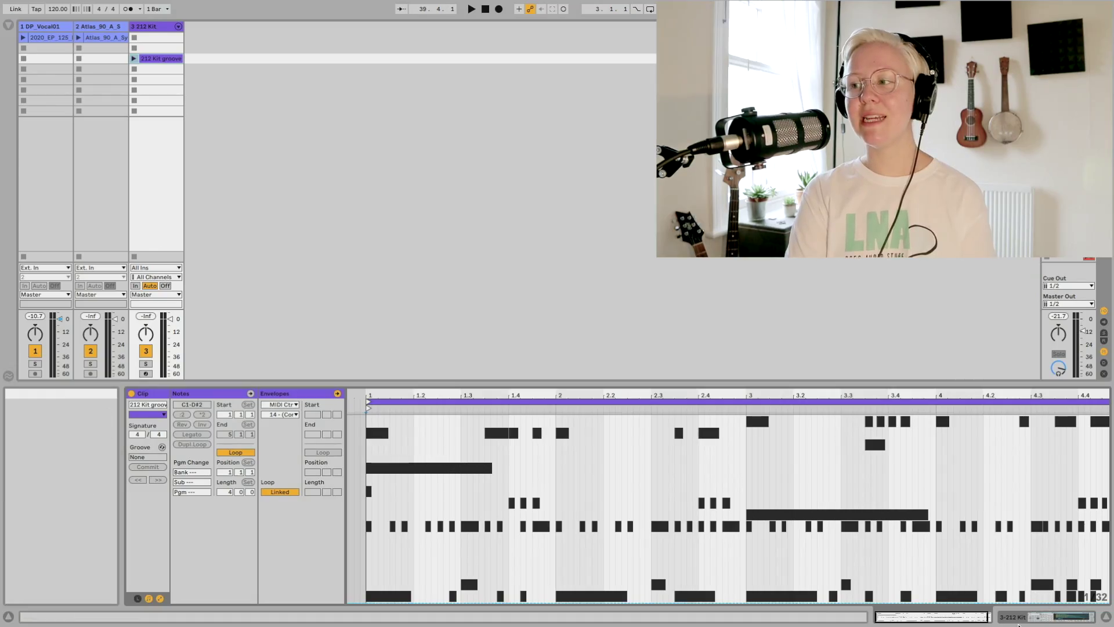
left_click(1018, 623)
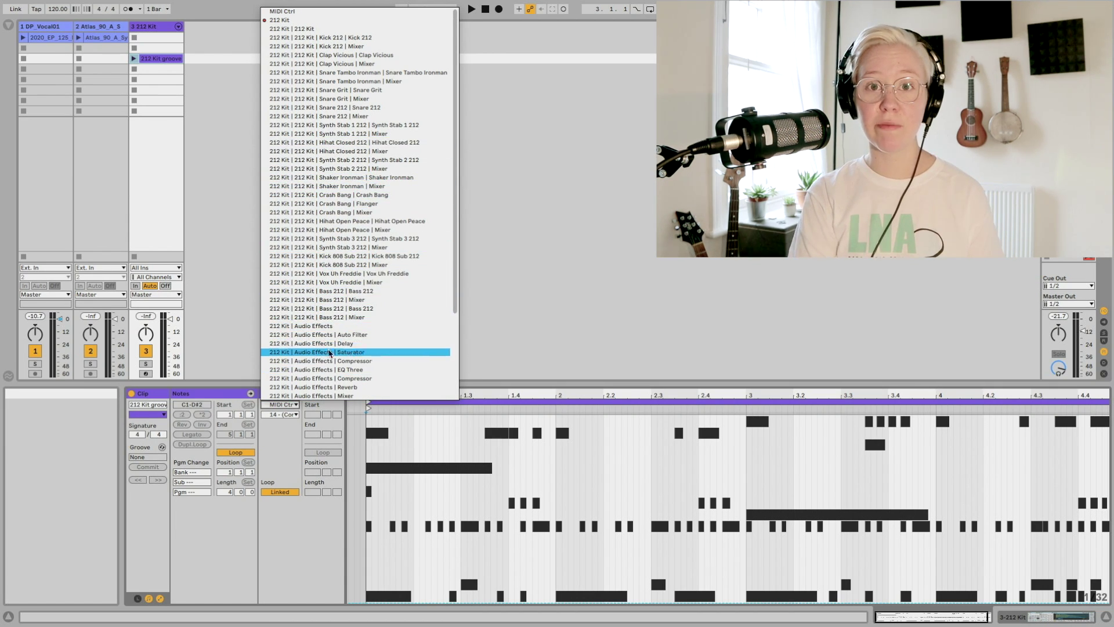
left_click(280, 405)
left_click(280, 405)
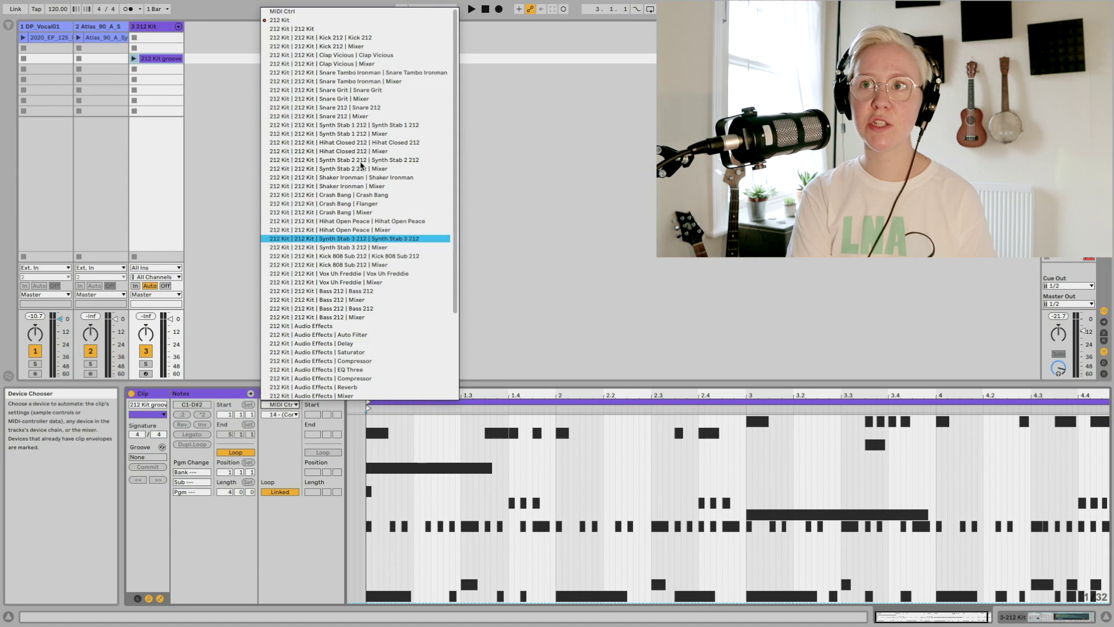
left_click(346, 20)
left_click(280, 414)
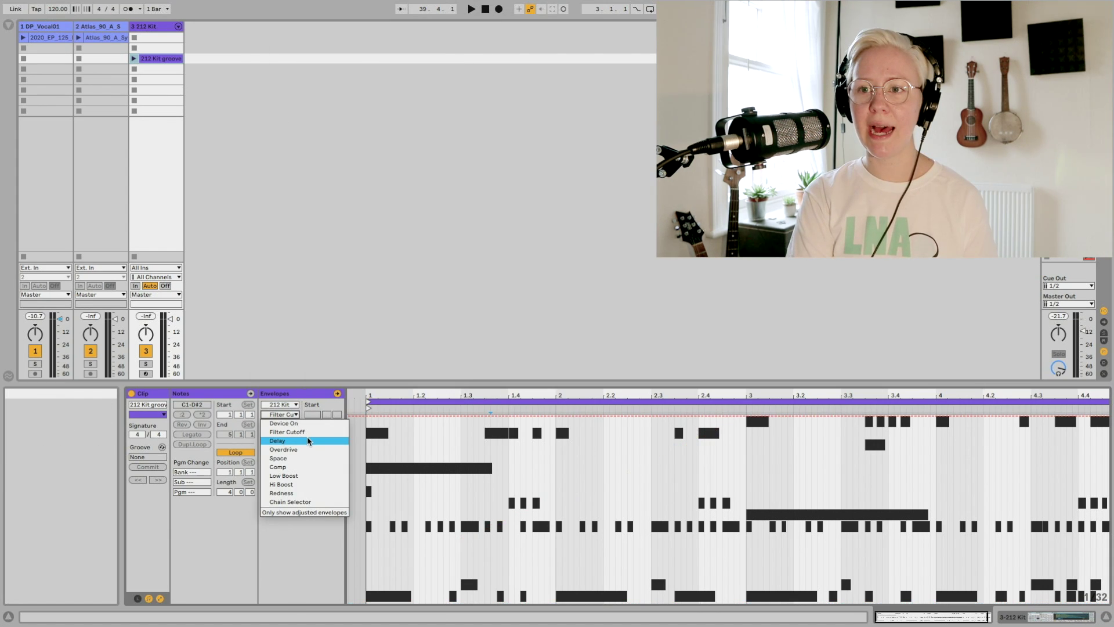
Draw a Filter Cutoff envelope falling to 82.0 Hz at the clip end and play the groove clip.
left_click(311, 433)
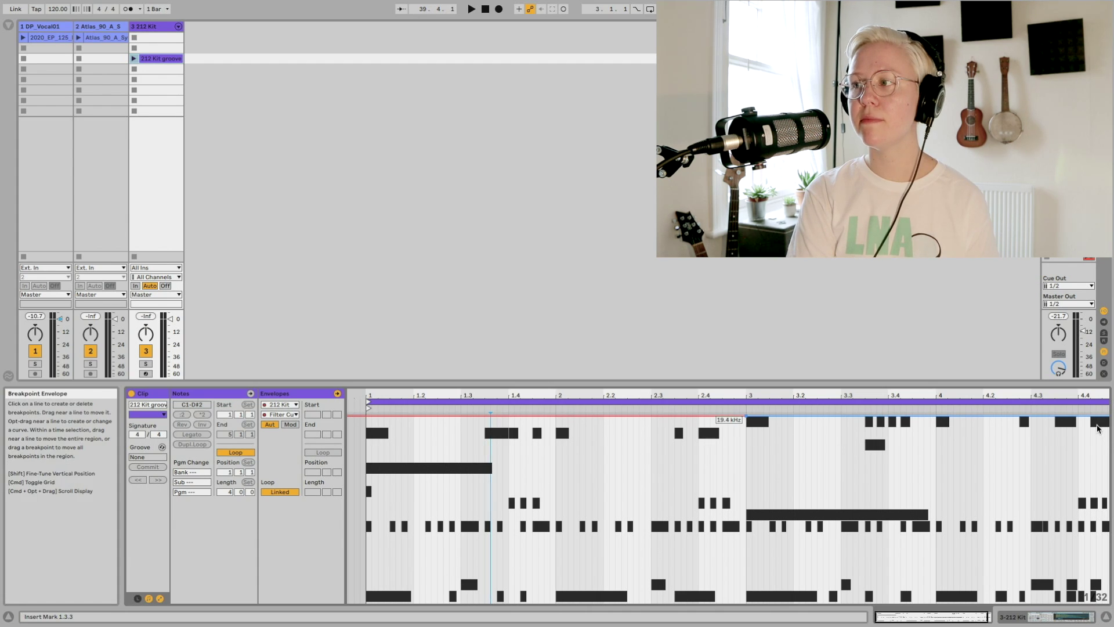
left_click_drag(1090, 416, 1090, 570)
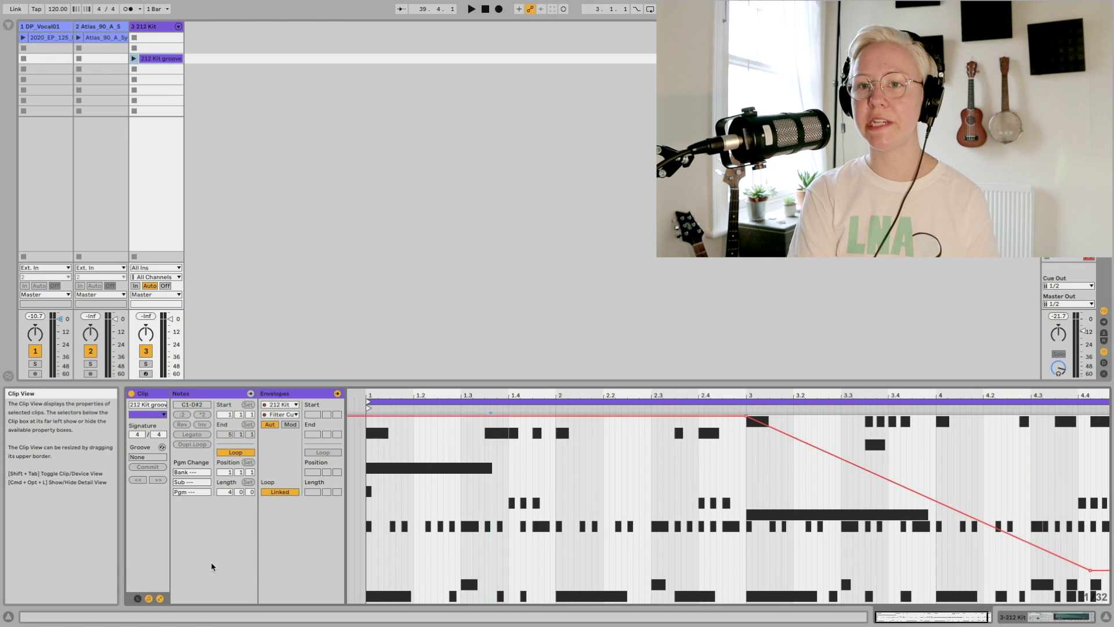
key("space")
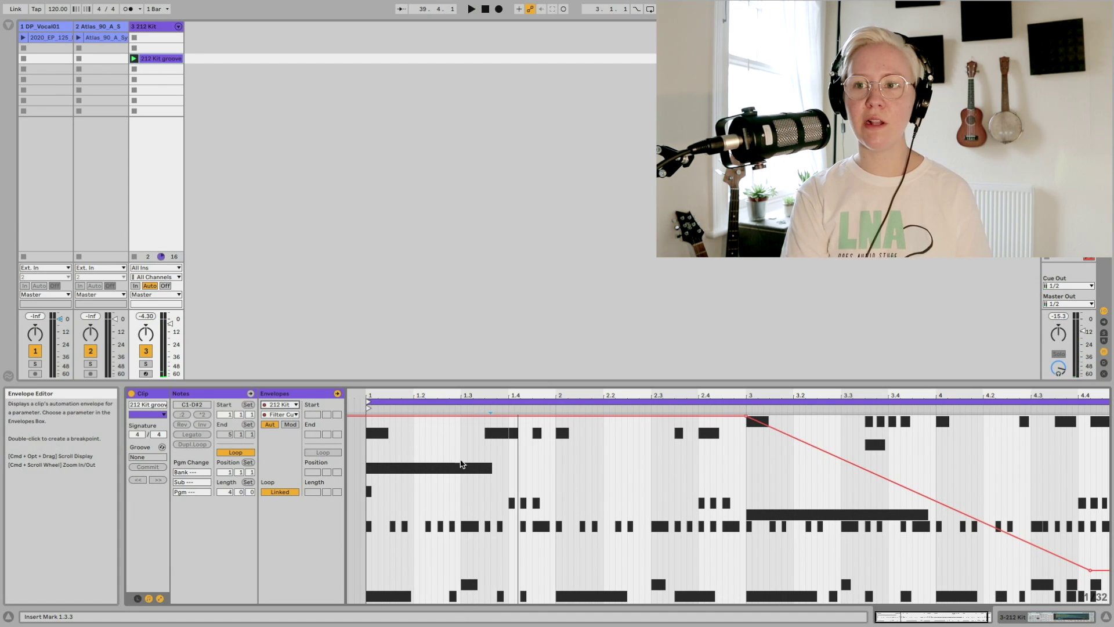
left_click(285, 405)
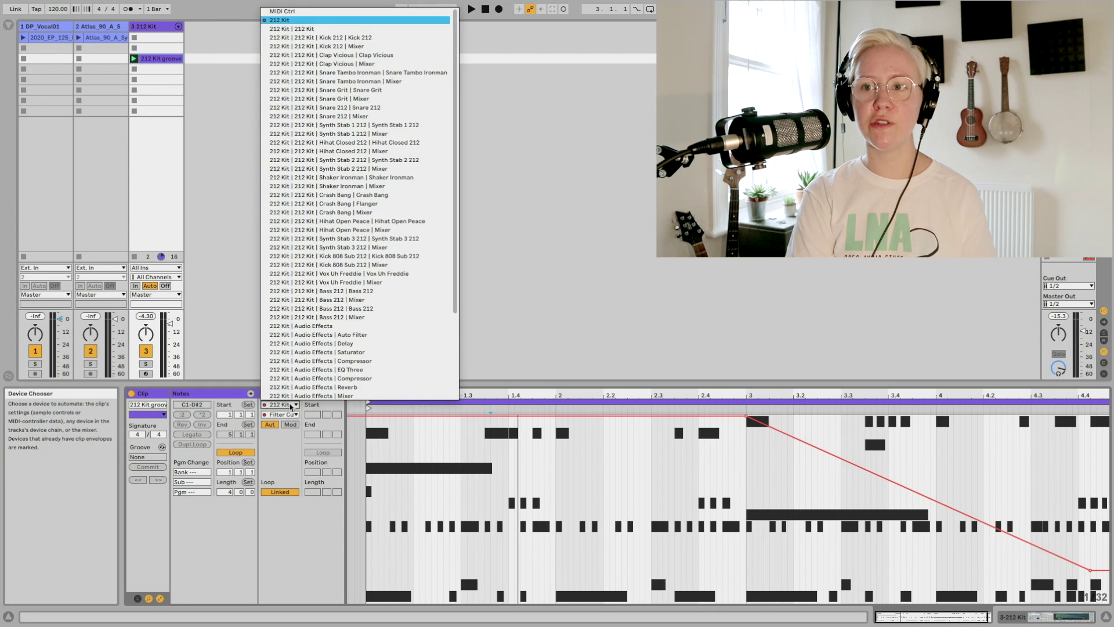
Choose Kick 212 as the groove clip envelope's device.
left_click(345, 38)
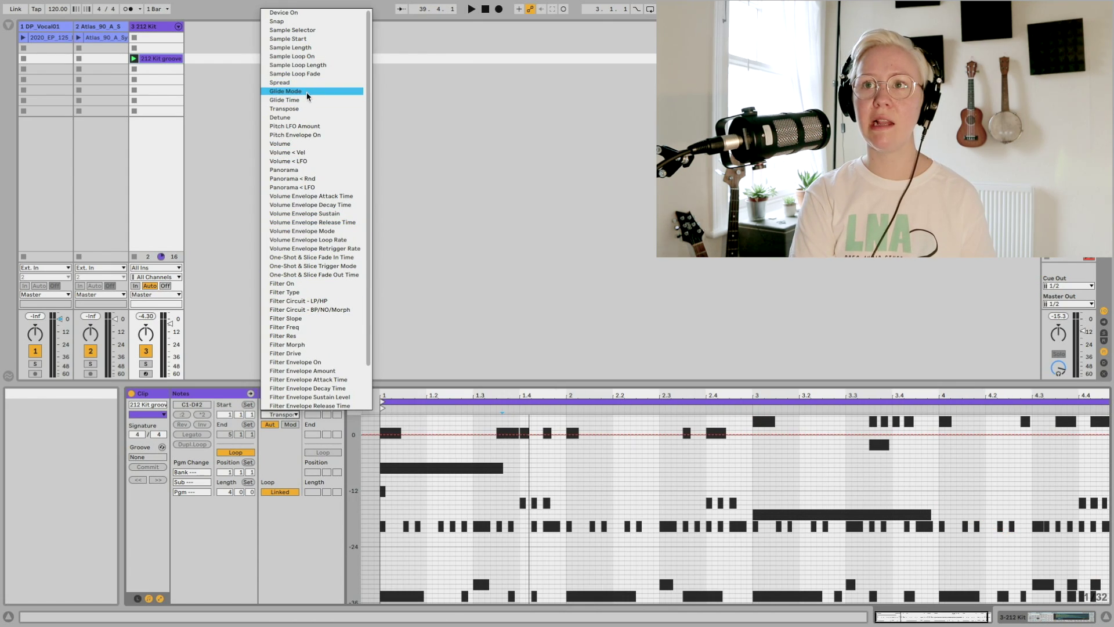
Make the Kick 212 Transpose envelope rise from -22 st to 0 at bar 3, then play the clip.
left_click(305, 111)
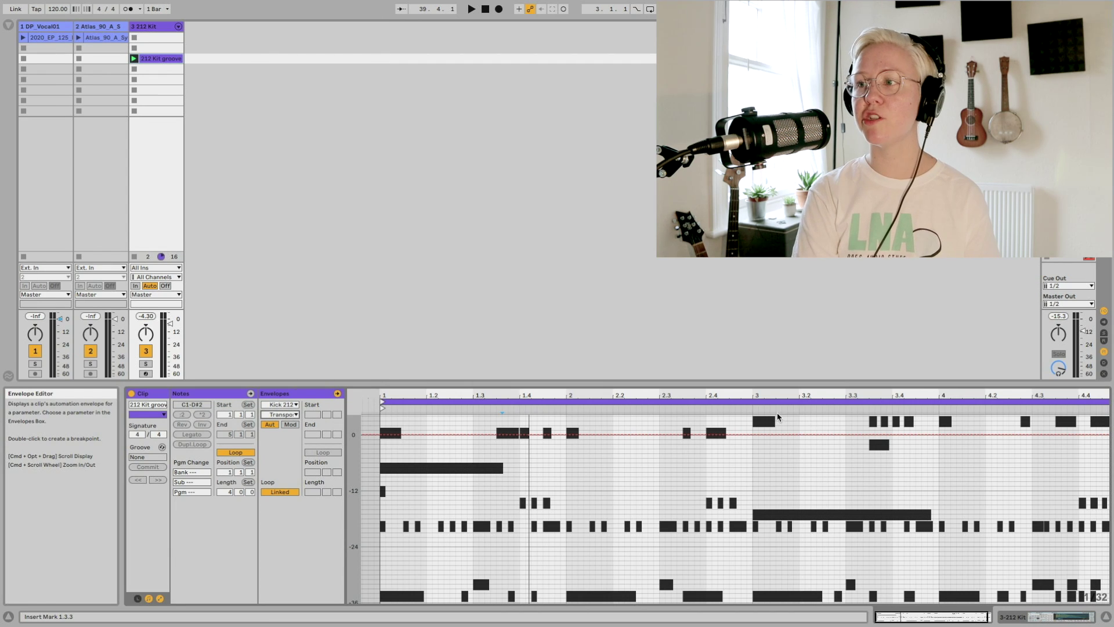
left_click(752, 435)
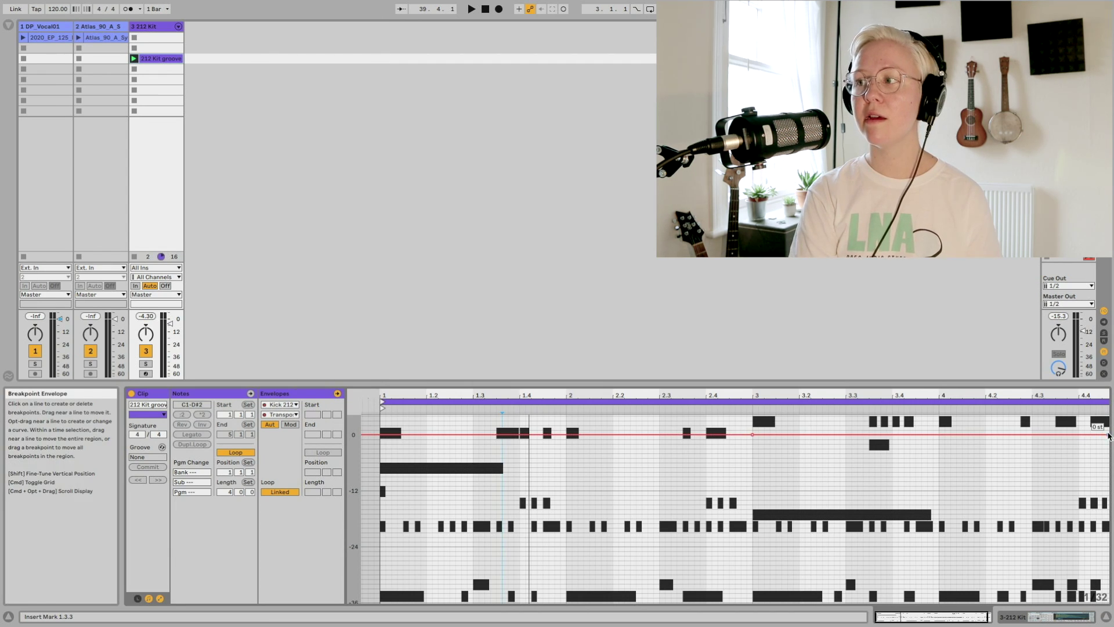
mouse_move(1098, 437)
left_mouse_down()
mouse_move(1098, 545)
mouse_move(1098, 437)
left_mouse_up()
left_click_drag(393, 438, 392, 537)
key("space")
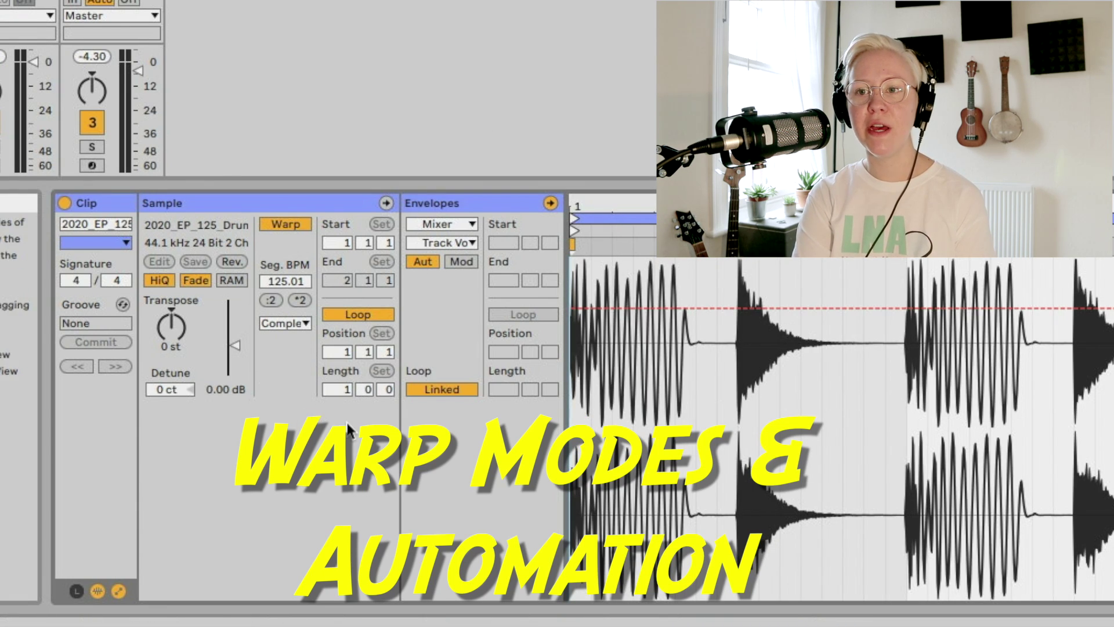
Switch the drum loop's warp mode from Tones to Beats, preserving 1/8, and launch the clip.
left_click(307, 323)
left_click(307, 355)
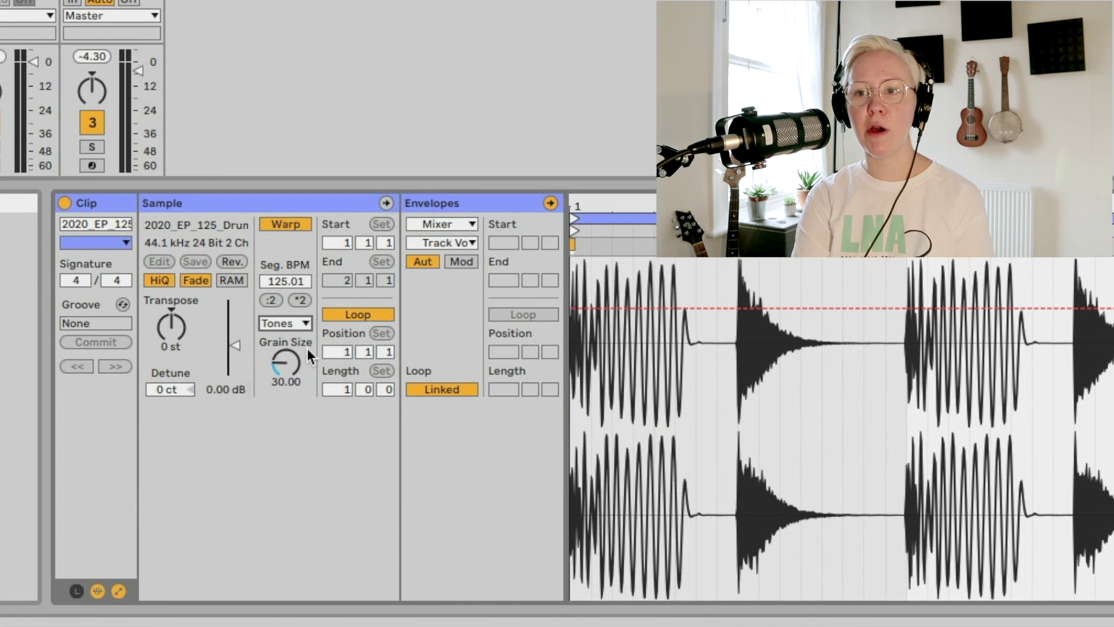
left_click(297, 322)
left_click(295, 340)
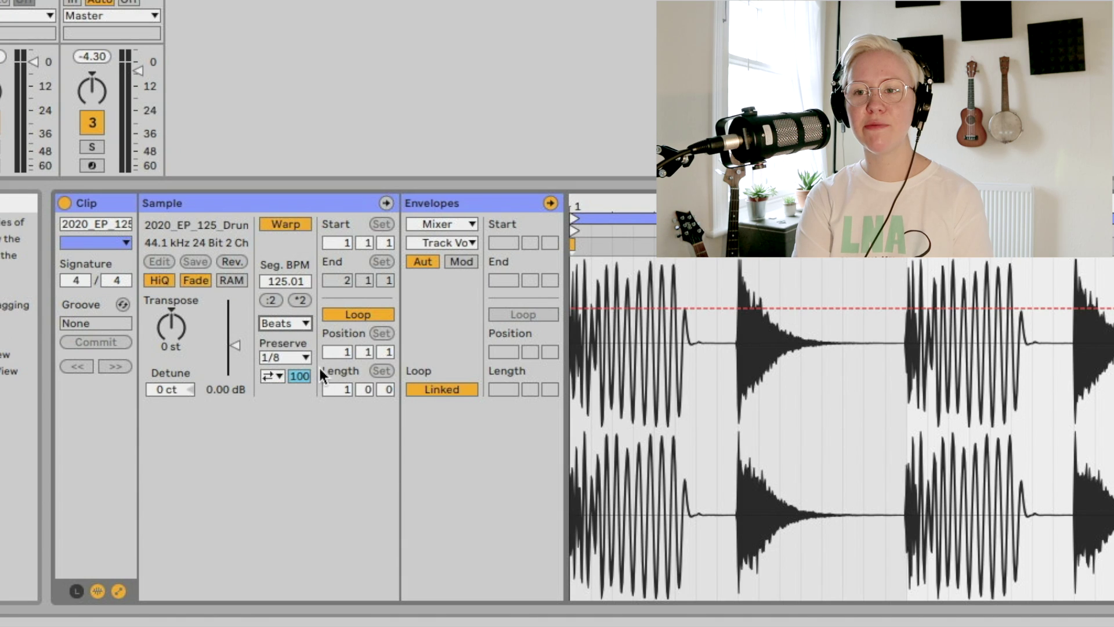
left_click(290, 356)
left_click(289, 422)
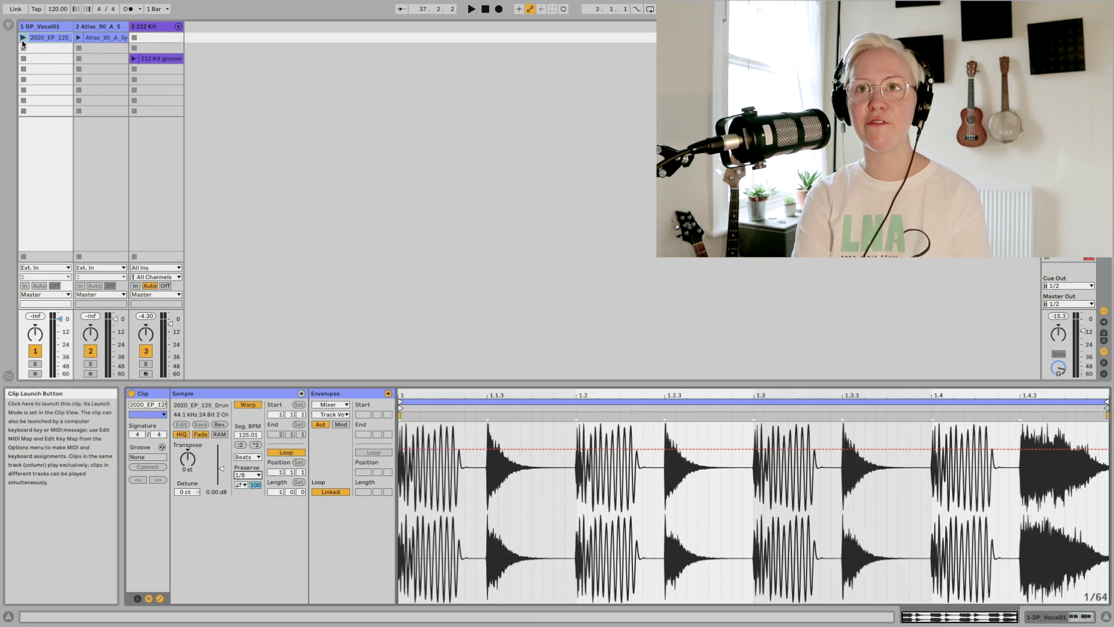
left_click(22, 39)
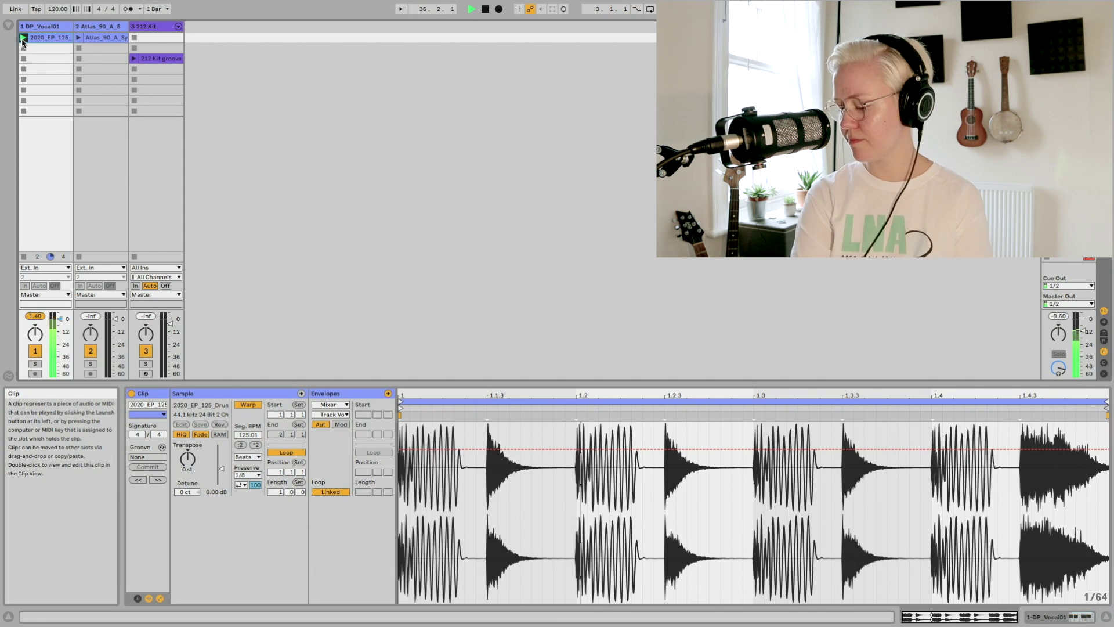
Set the drum clip's envelope source to Clip and try the unavailable Flux parameter.
left_click(332, 404)
left_click(333, 403)
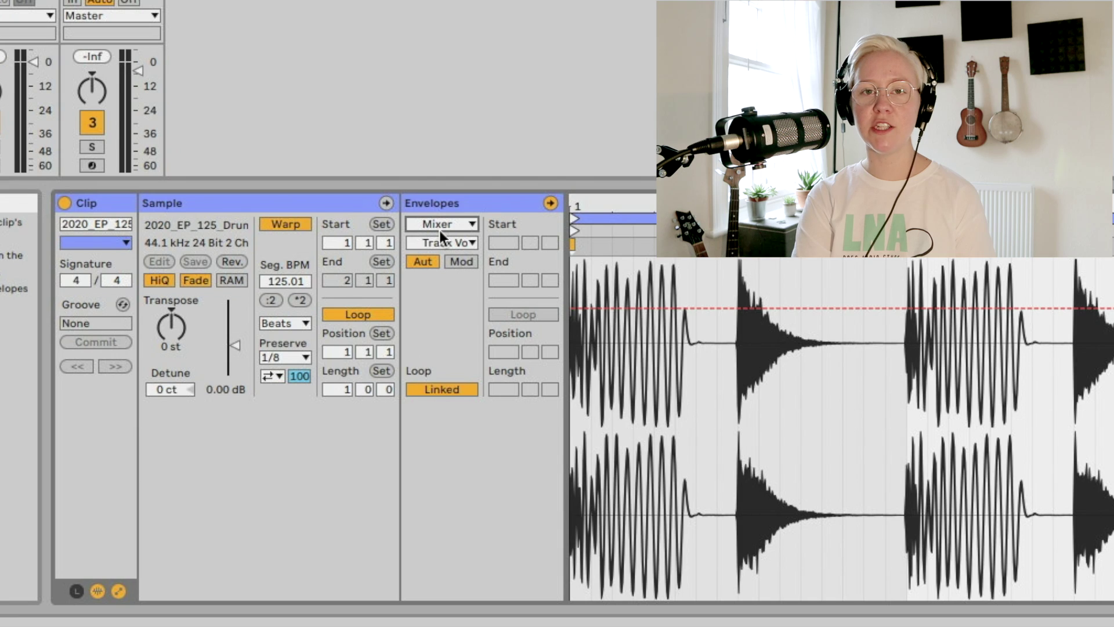
left_click(438, 227)
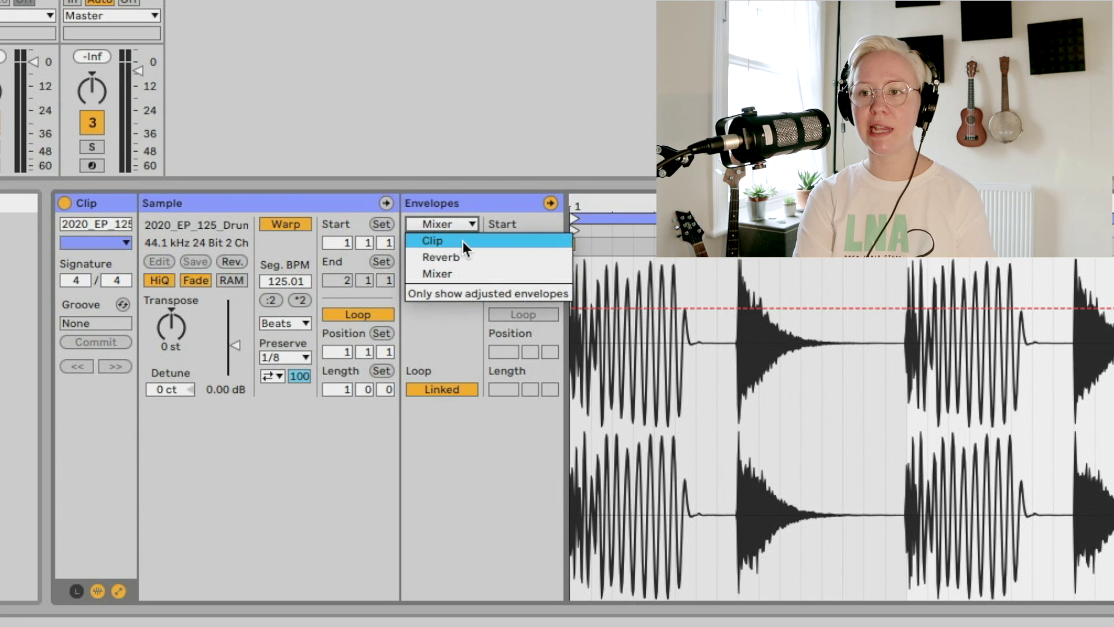
left_click(462, 242)
left_click(446, 244)
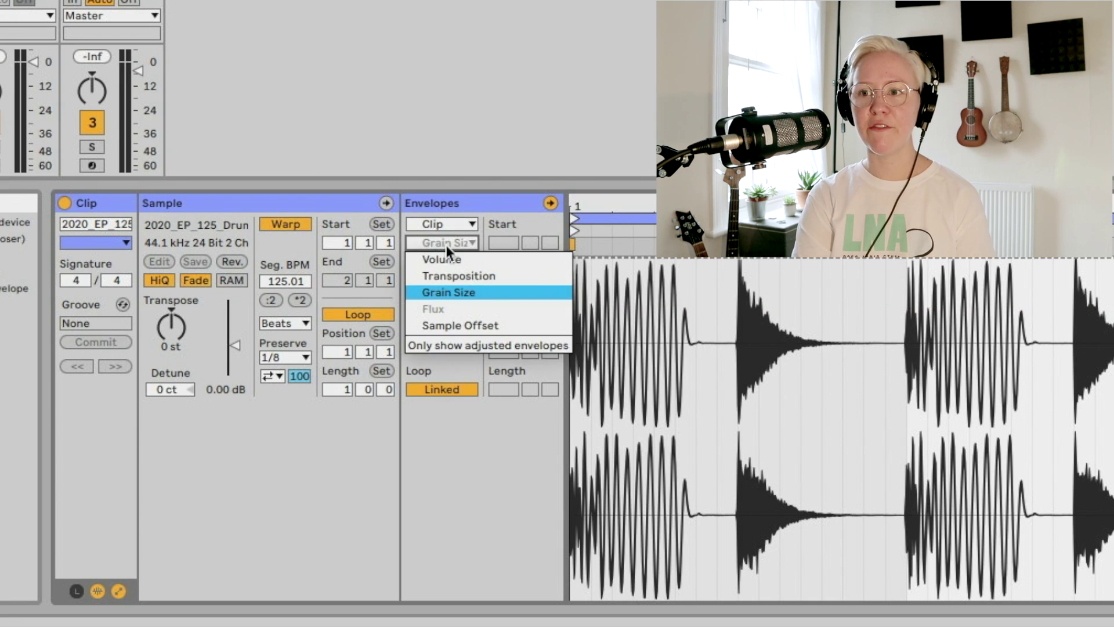
left_click(471, 313)
Switch warp mode to Texture and back to Beats, then target Sample Offset.
left_click(290, 323)
left_click(300, 372)
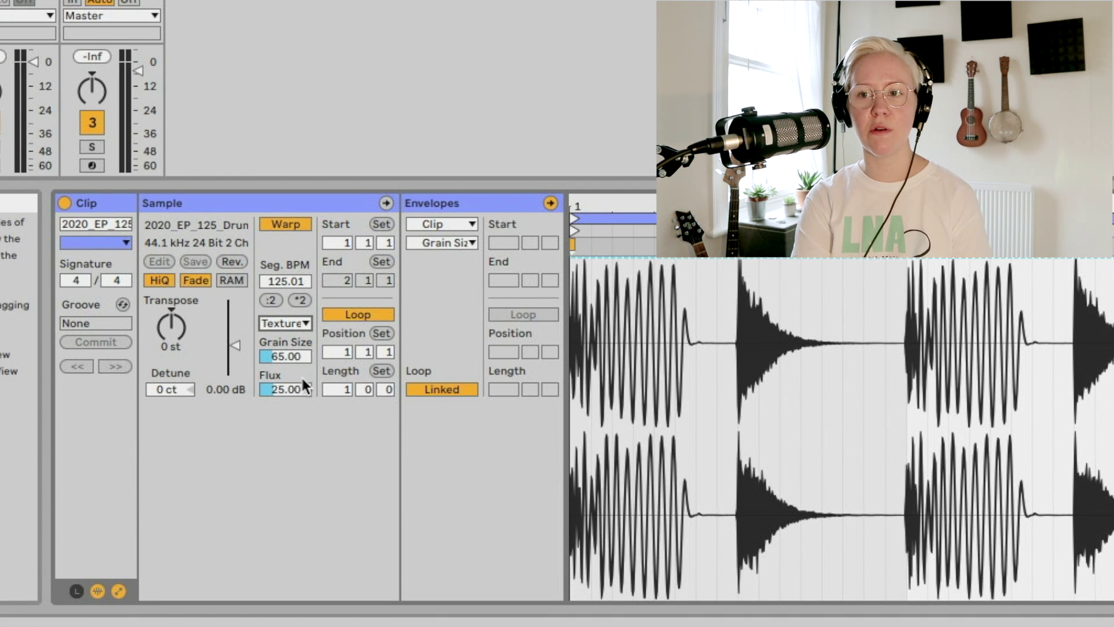
left_click(299, 322)
left_click(300, 340)
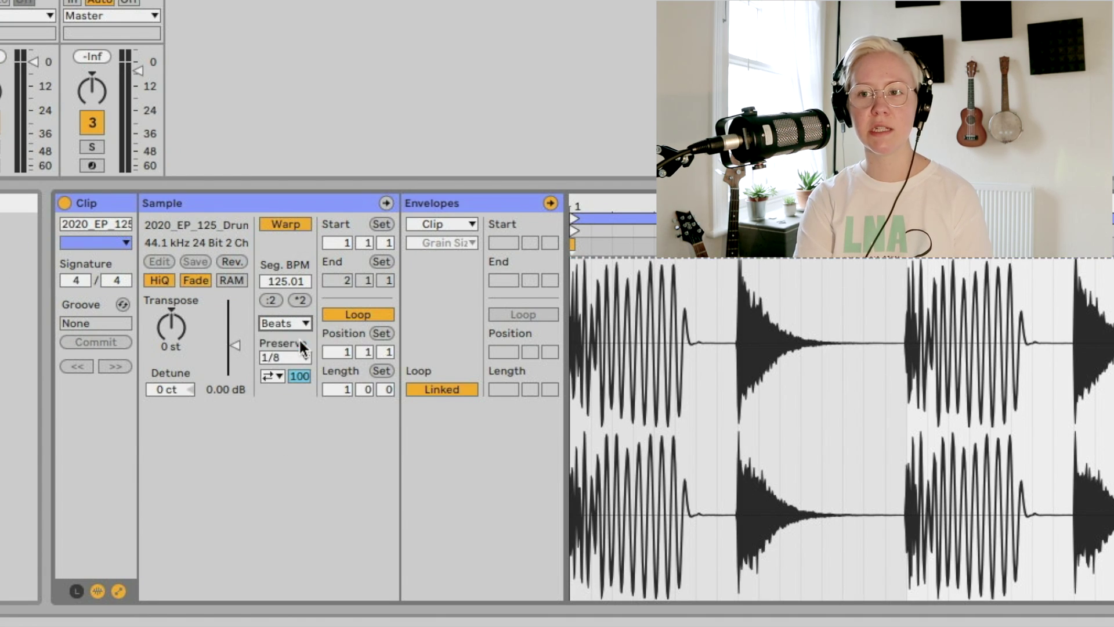
left_click(434, 244)
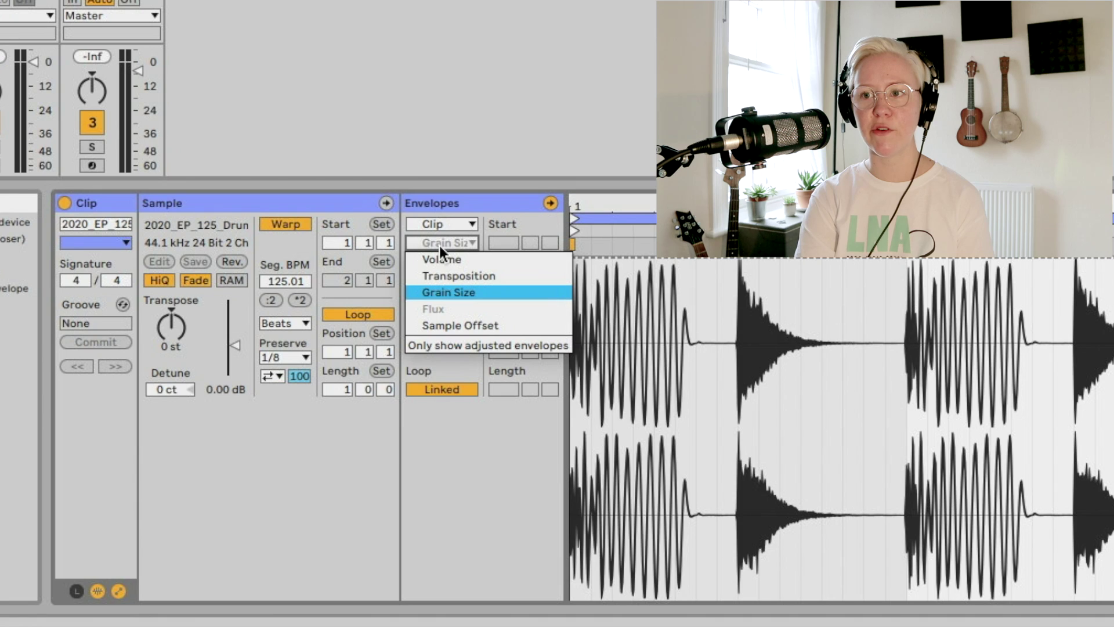
left_click(450, 326)
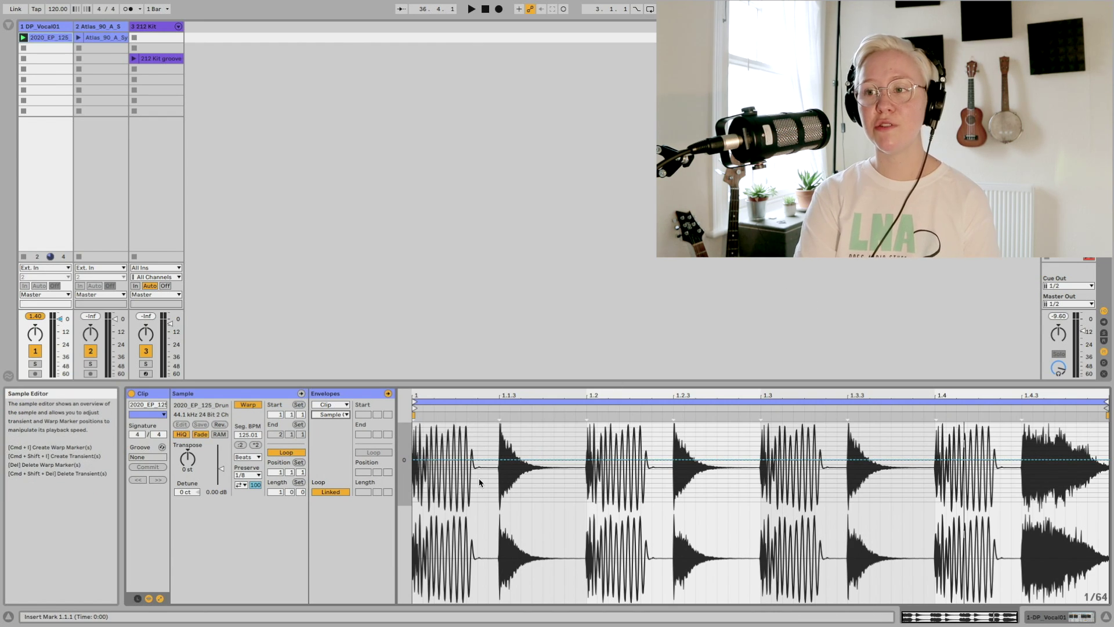
In Draw Mode, pencil stepped Sample Offset values across bar 1 up to 1.3, audition, then stop.
key("b")
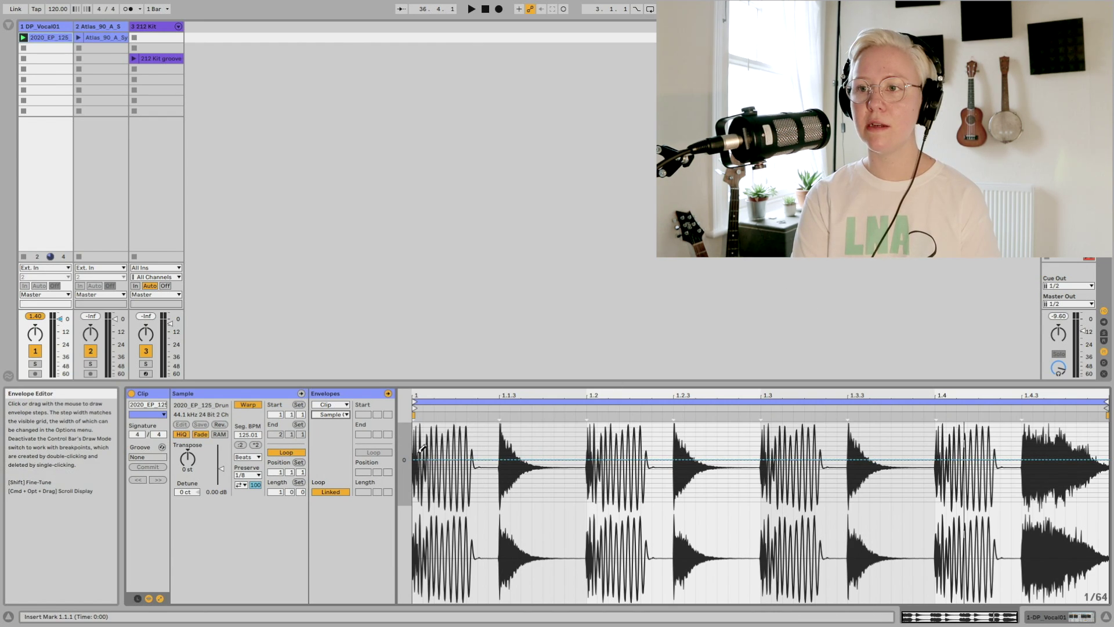
mouse_move(418, 440)
left_mouse_down()
mouse_move(492, 438)
mouse_move(507, 462)
mouse_move(497, 502)
left_mouse_up()
mouse_move(511, 578)
left_mouse_down()
mouse_move(540, 541)
mouse_move(623, 517)
mouse_move(635, 396)
mouse_move(637, 461)
mouse_move(642, 432)
mouse_move(743, 411)
mouse_move(751, 507)
mouse_move(868, 487)
mouse_move(895, 500)
mouse_move(900, 421)
mouse_move(1056, 406)
mouse_move(1046, 445)
mouse_move(1056, 502)
mouse_move(1094, 498)
left_mouse_up()
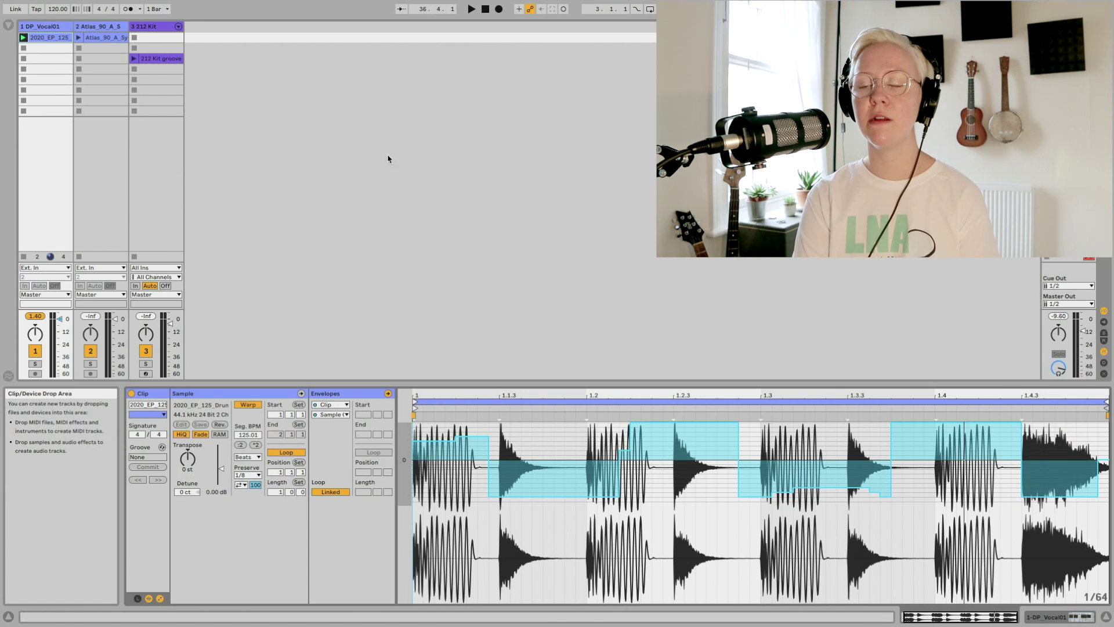
key("space")
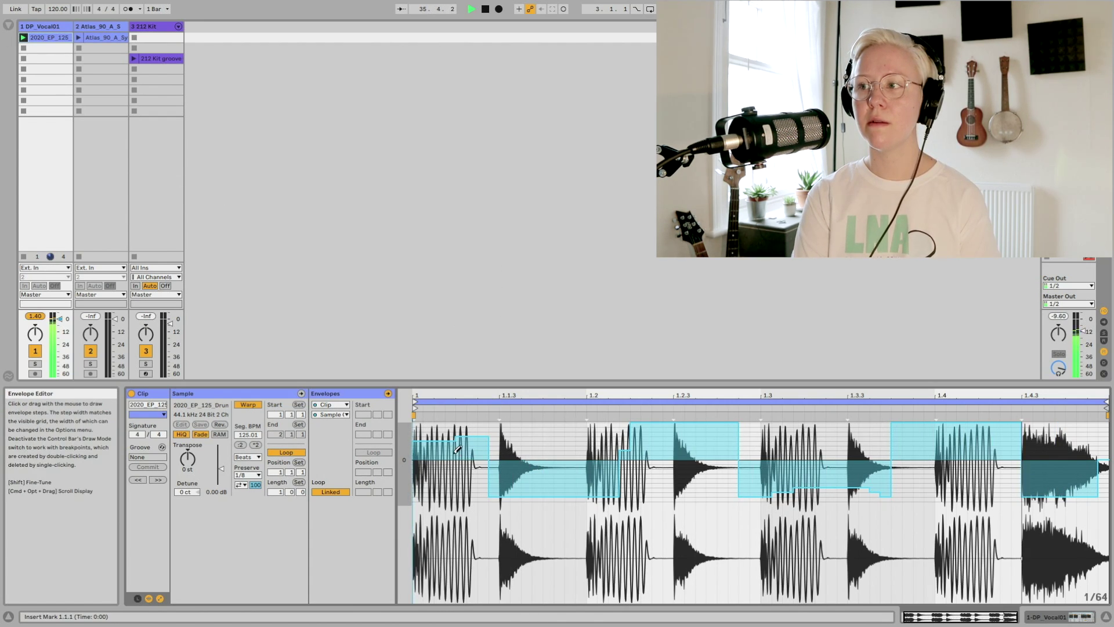
mouse_move(458, 446)
left_mouse_down()
mouse_move(503, 505)
mouse_move(535, 506)
mouse_move(572, 392)
mouse_move(666, 516)
mouse_move(739, 483)
mouse_move(788, 398)
mouse_move(967, 534)
mouse_move(602, 467)
mouse_move(613, 480)
mouse_move(645, 442)
mouse_move(715, 464)
mouse_move(863, 439)
mouse_move(945, 459)
mouse_move(1066, 449)
left_mouse_up()
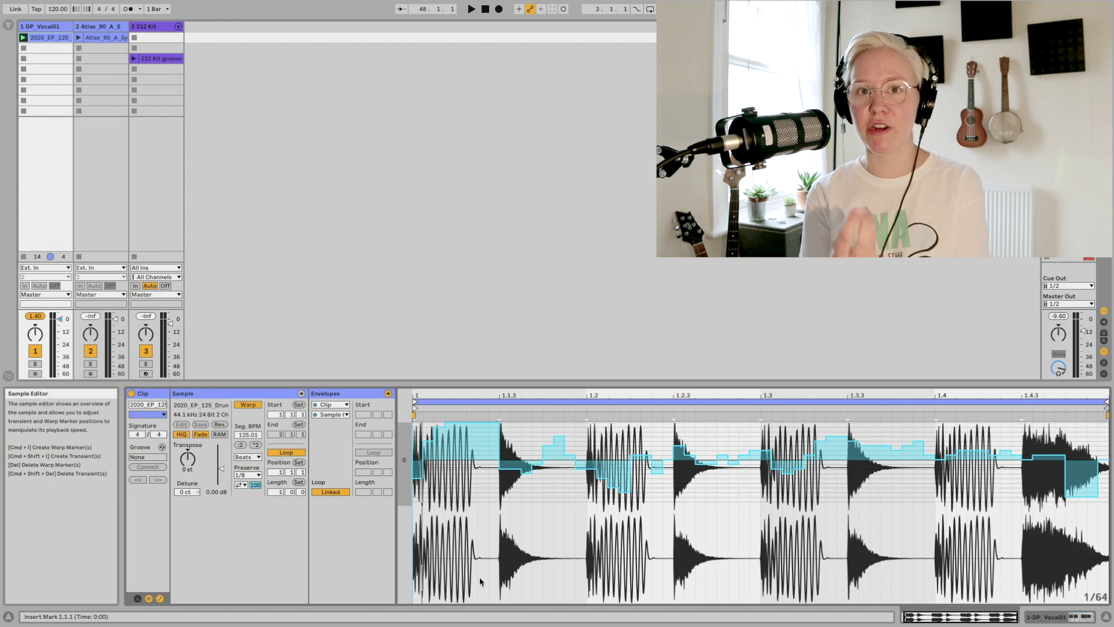
key("space")
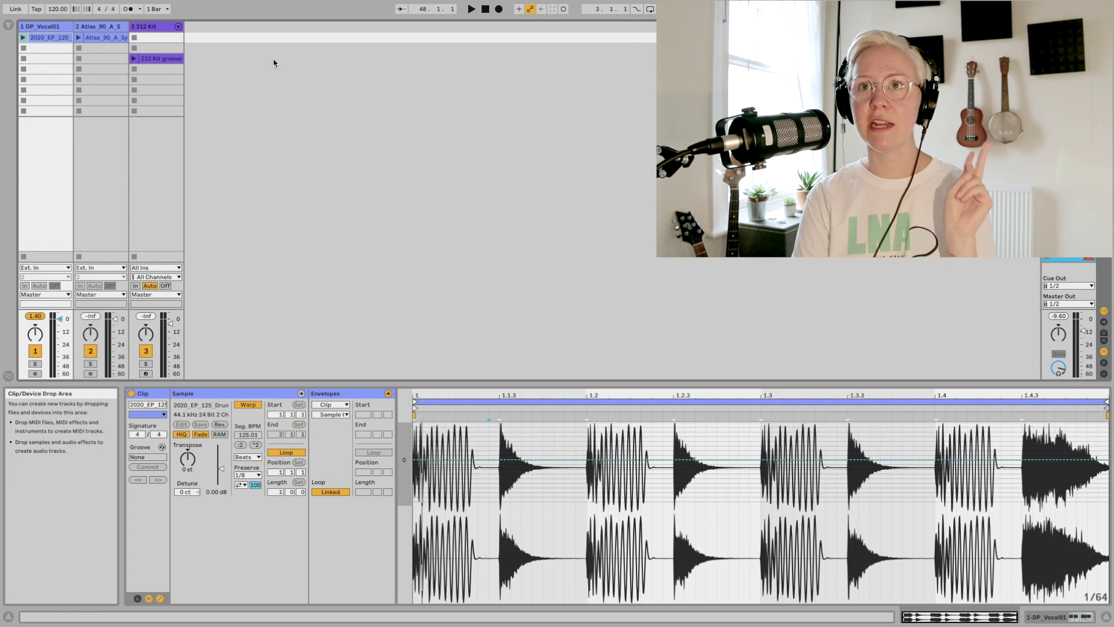
Select and audition the synth riff clip, then insert a square pulse into its envelope.
left_click(107, 36)
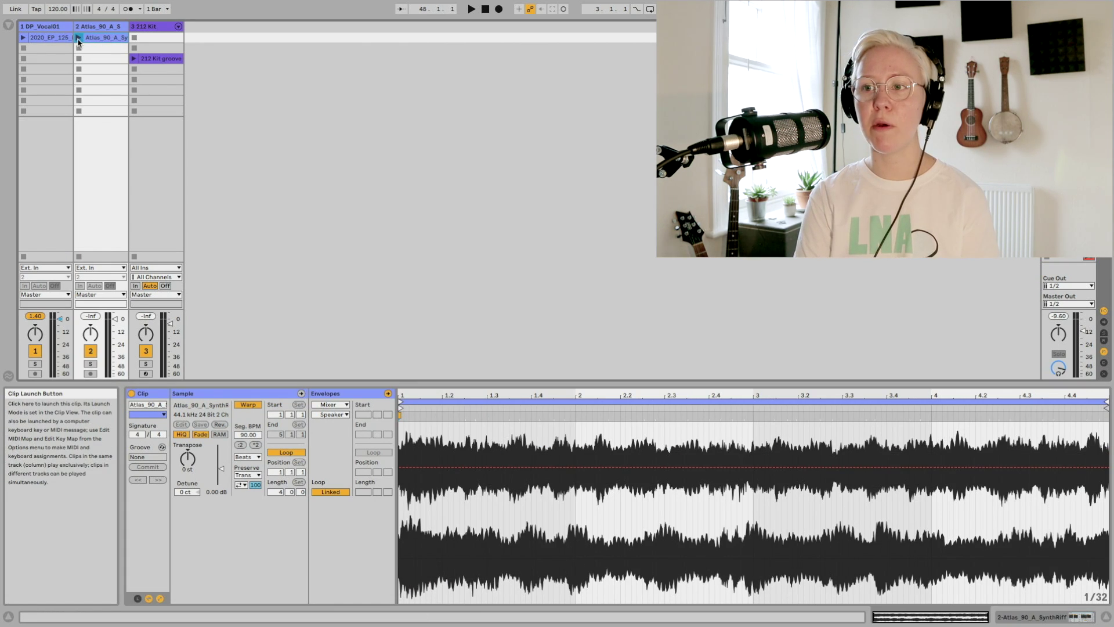
left_click(78, 38)
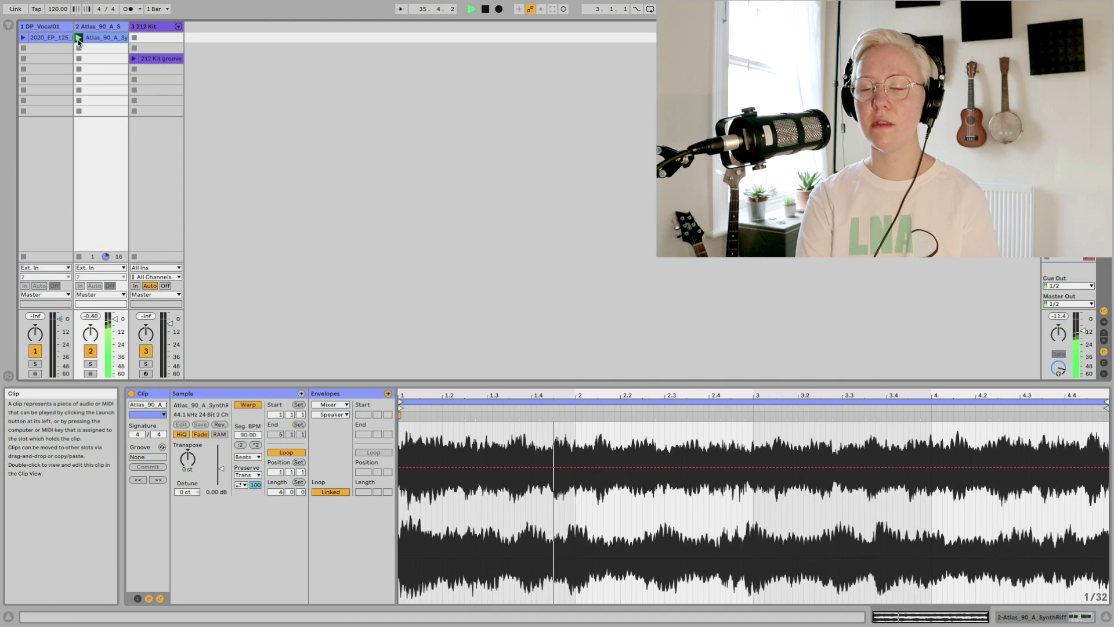
key("space")
left_click(435, 439)
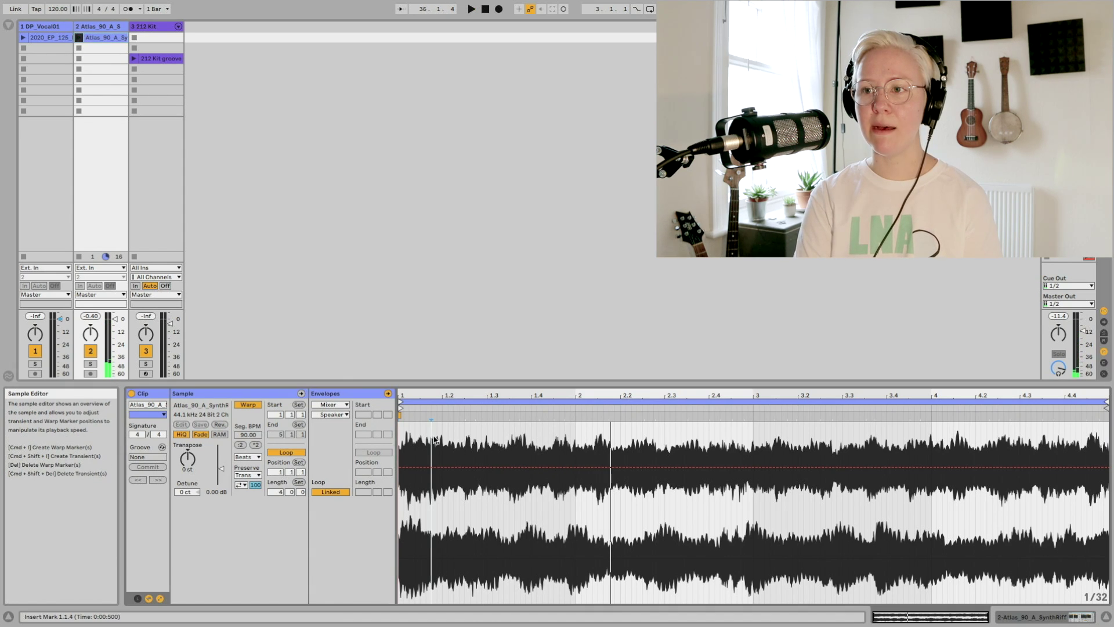
right_click(398, 437)
left_click(556, 554)
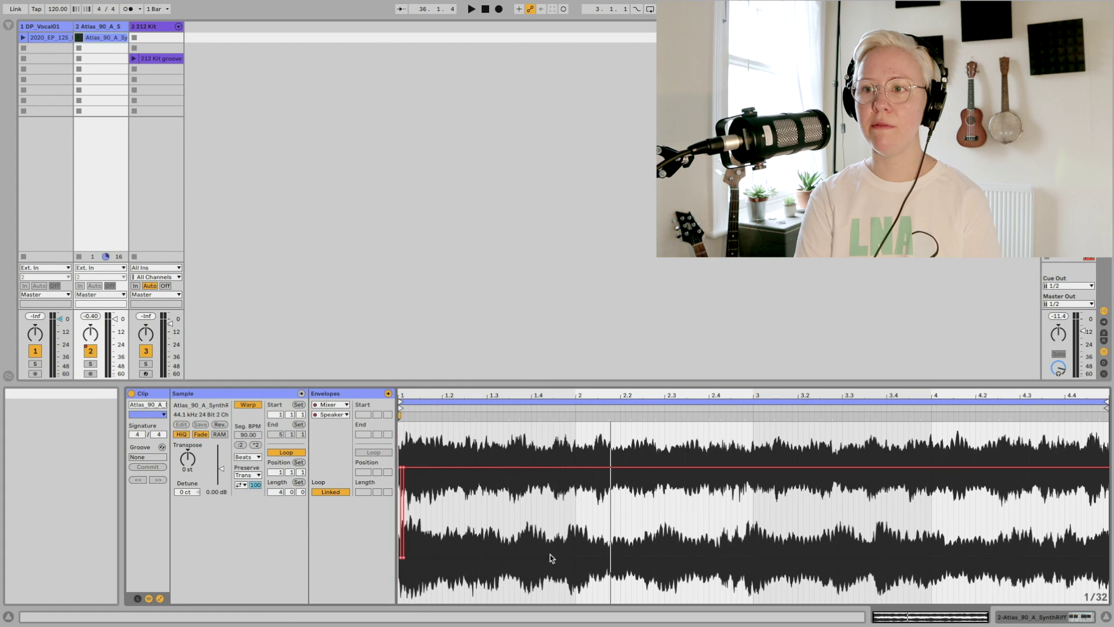
Duplicate the pulse with Cmd+D to extend the on-off pattern up to beat 1.4.
scroll(489, 512, "up", 5)
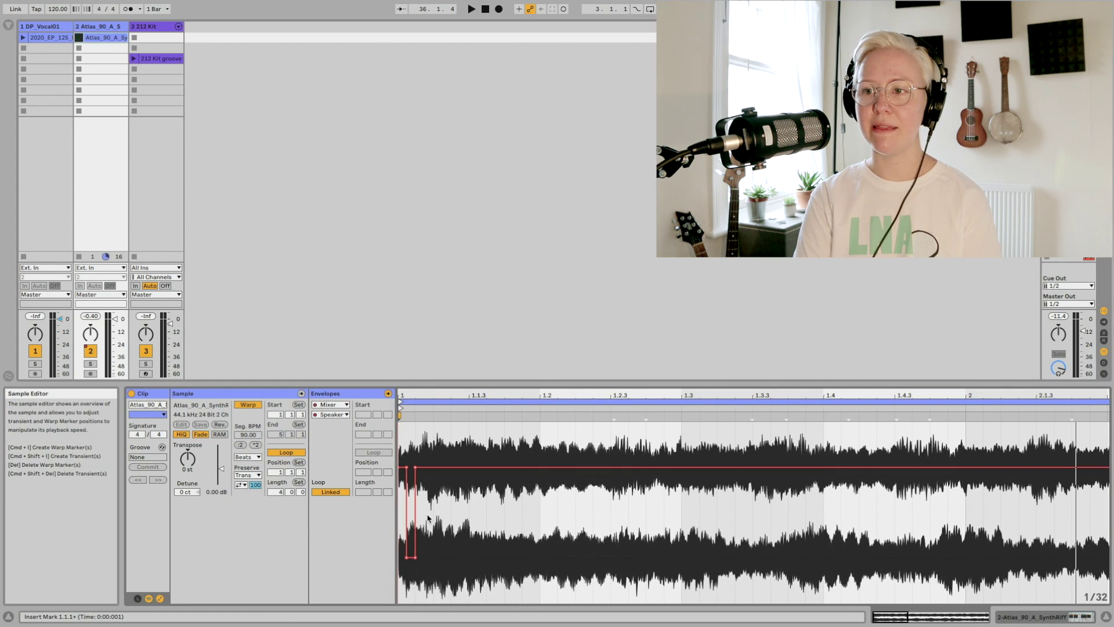
left_click_drag(416, 498, 399, 515)
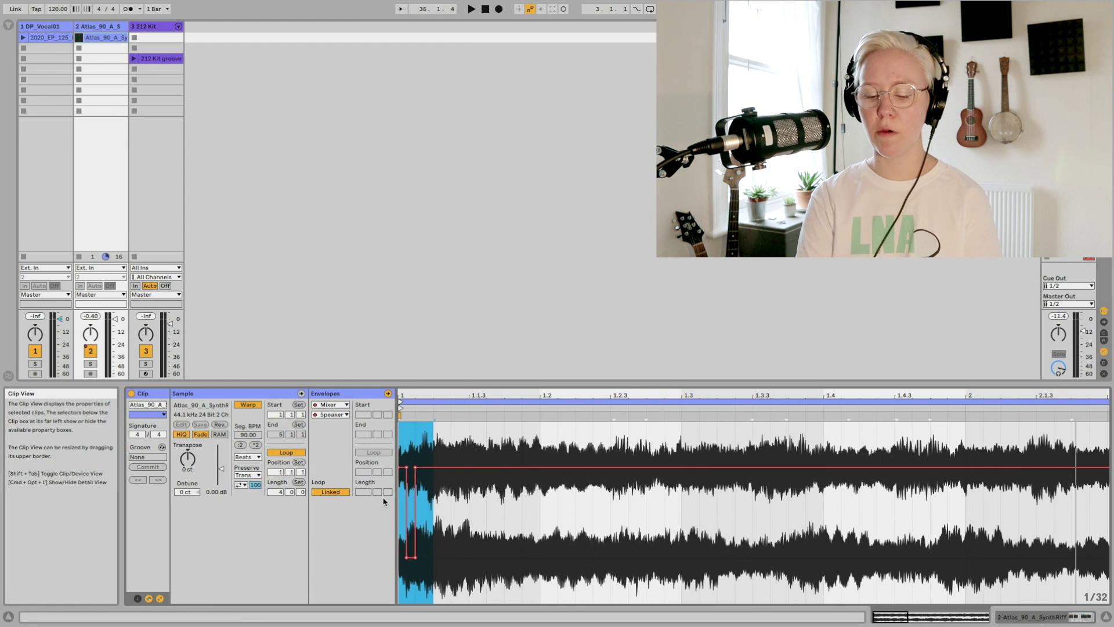
key("super+d")
key("super+d")
key("super+d")
key("super+d")
key("super+d")
key("super+d")
key("super+d")
key("super+d")
key("super+d")
key("super+d")
key("super+d")
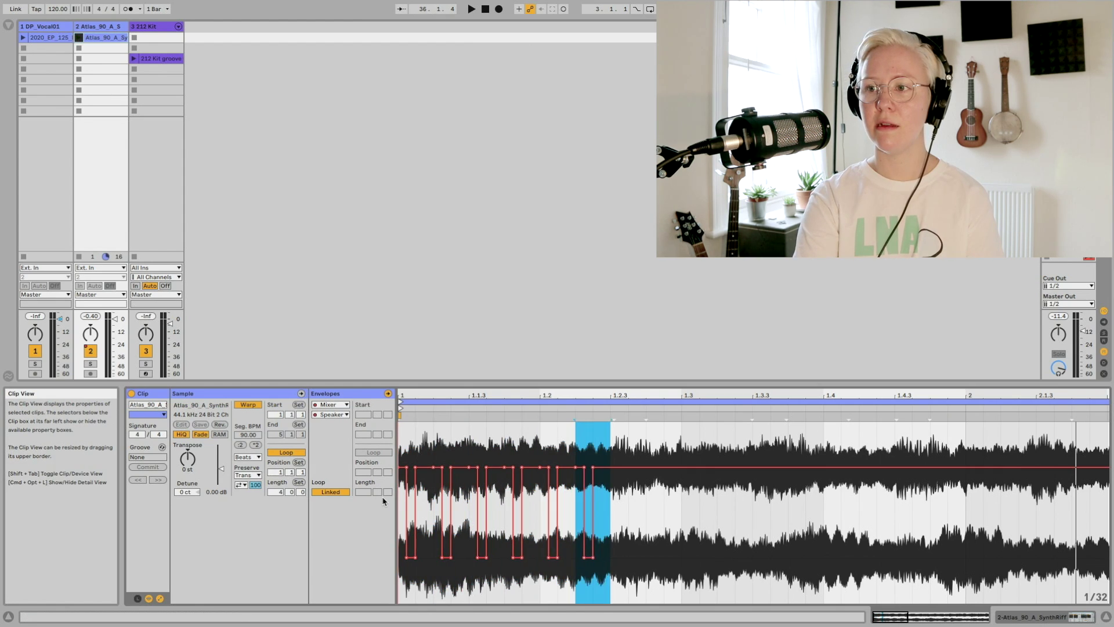
key("super+d")
key("minus")
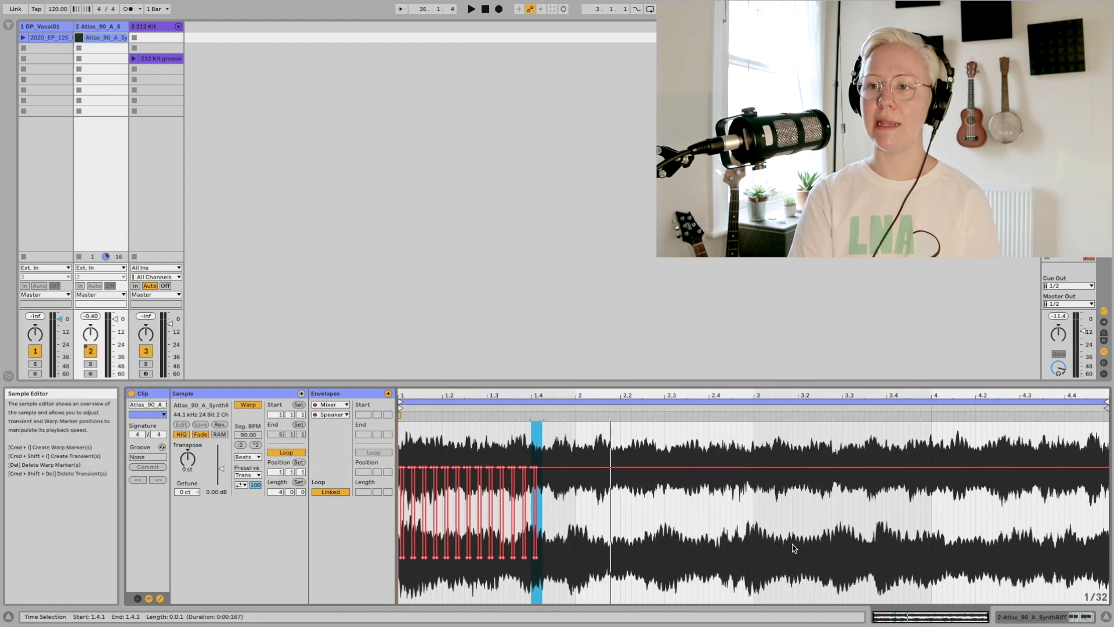
Keep Speaker as the envelope parameter, audition the pulsing, and clear the time selection.
left_click(334, 414)
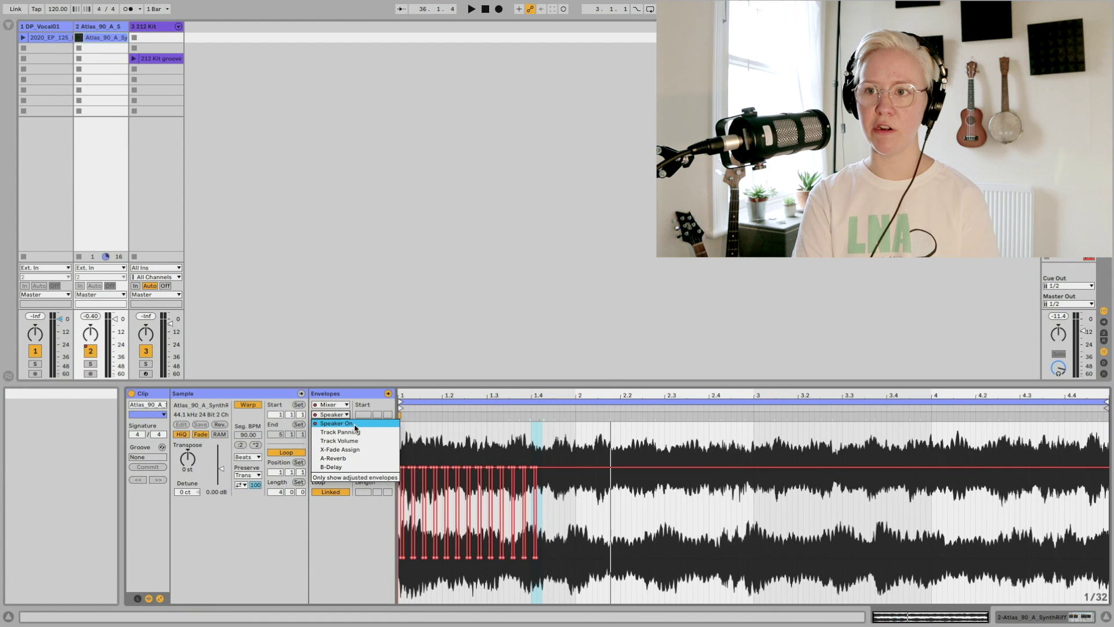
left_click(613, 552)
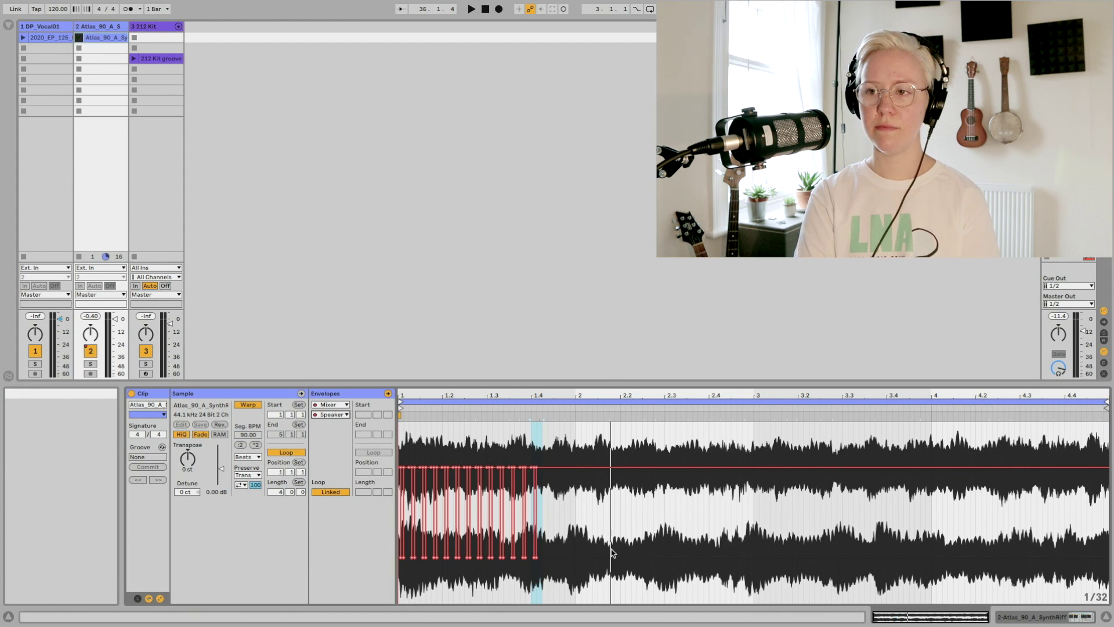
key("space")
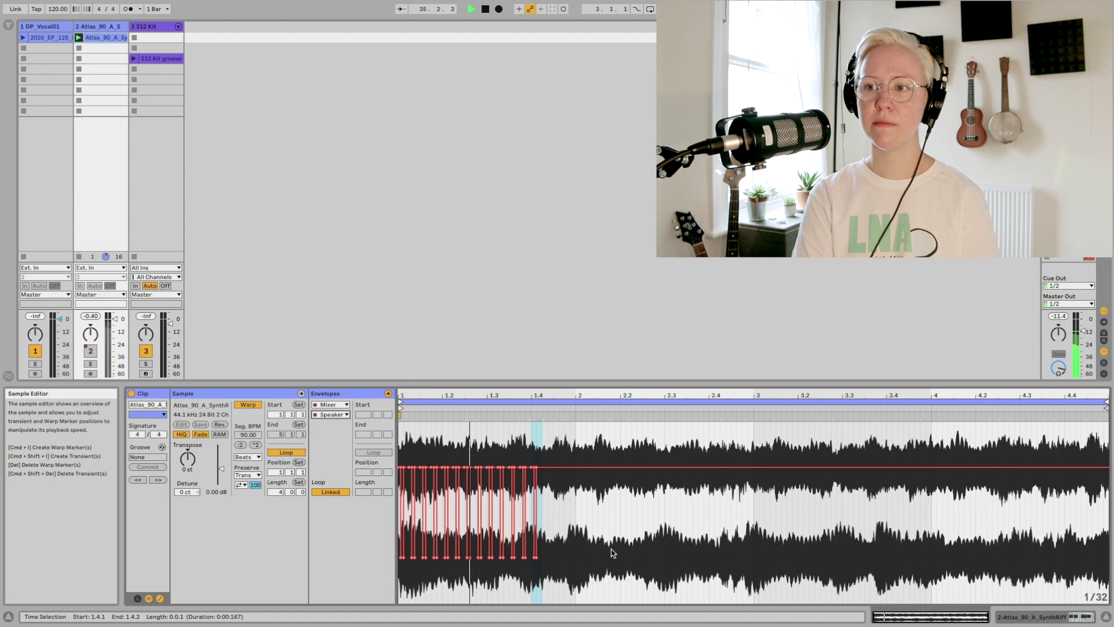
key("space")
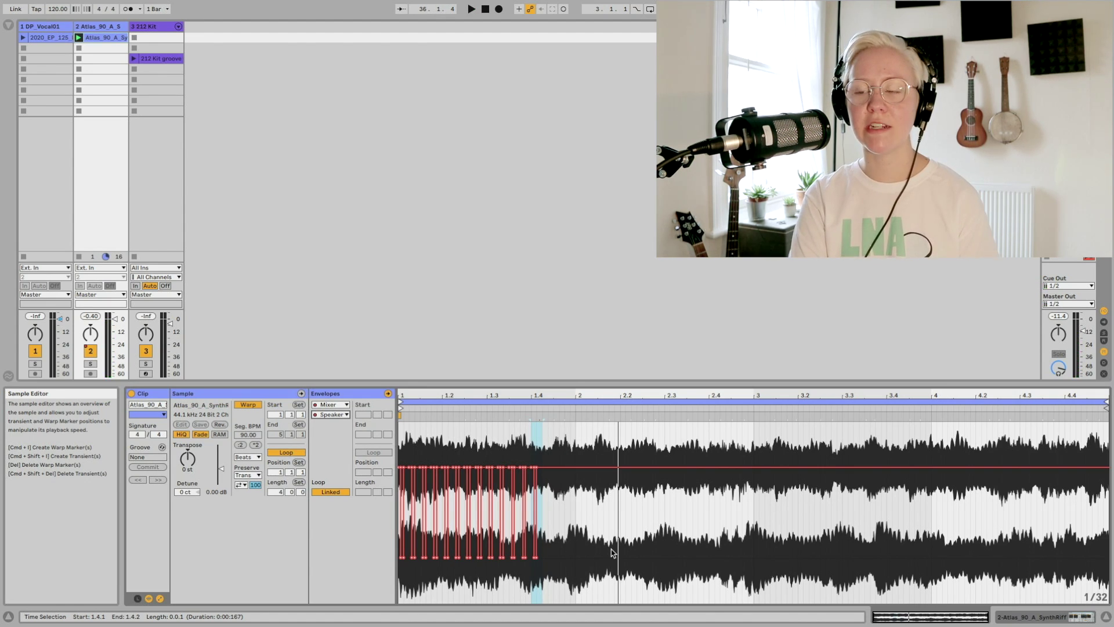
left_click(565, 489)
Show the sample browser and preview the Cabasa Long Synth and Clap Synth Double White samples.
right_click(566, 490)
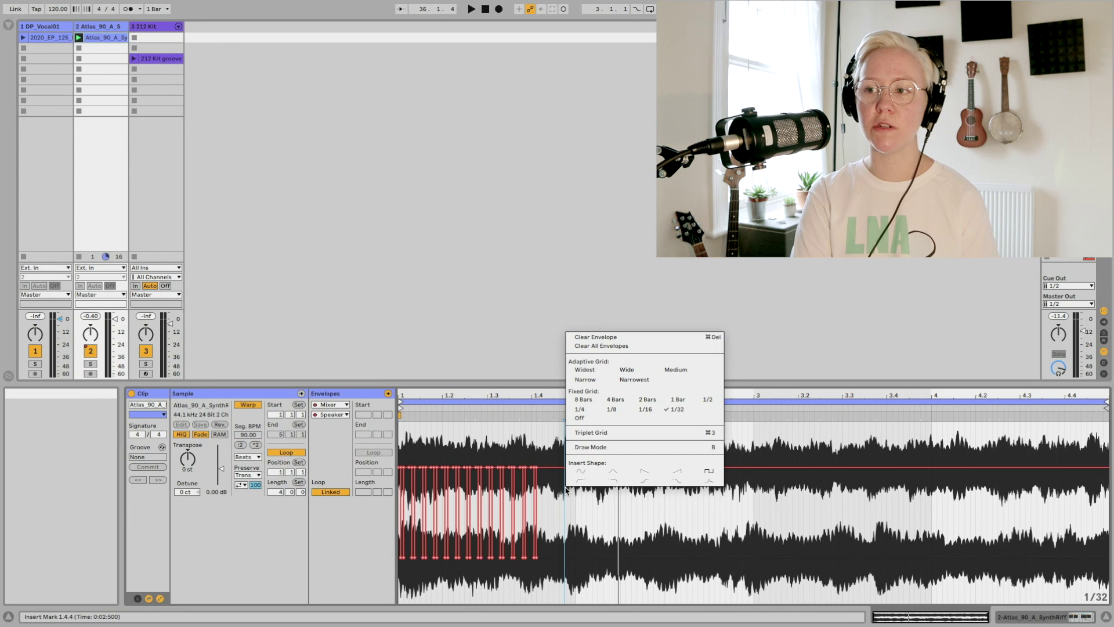
key("Escape")
key("super+alt+b")
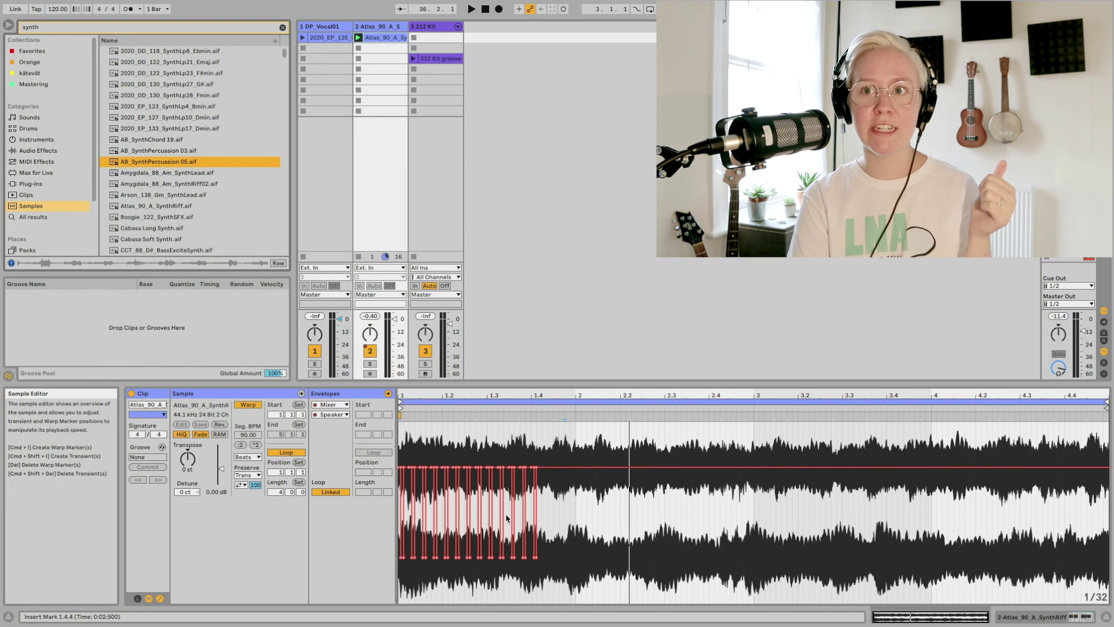
scroll(179, 229, "down", 2)
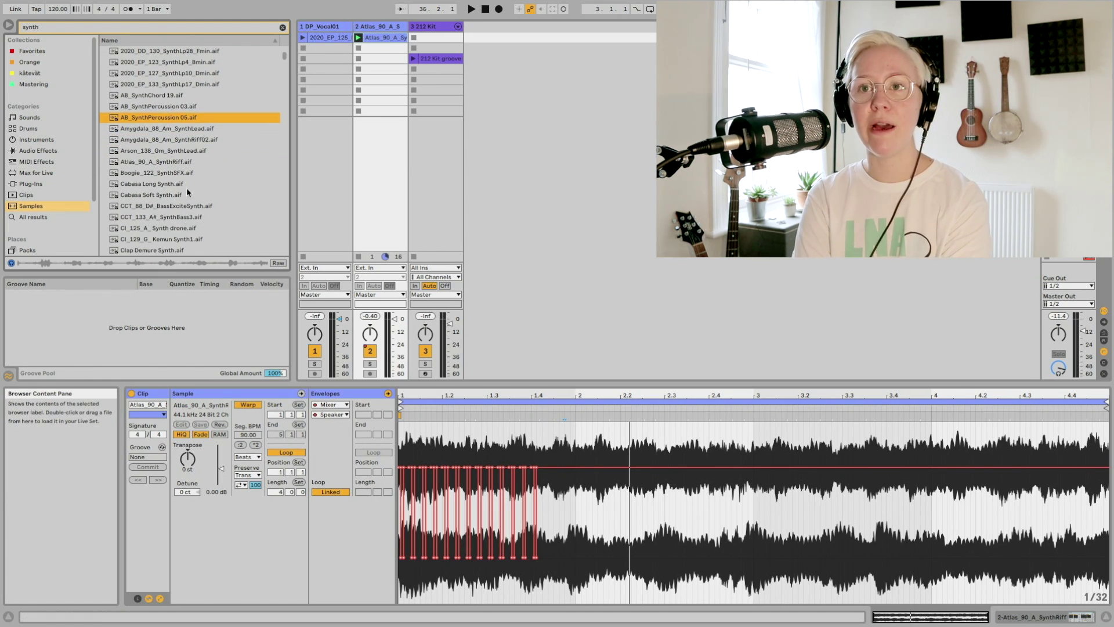
left_click(151, 187)
scroll(152, 221, "down", 3)
left_click(152, 221)
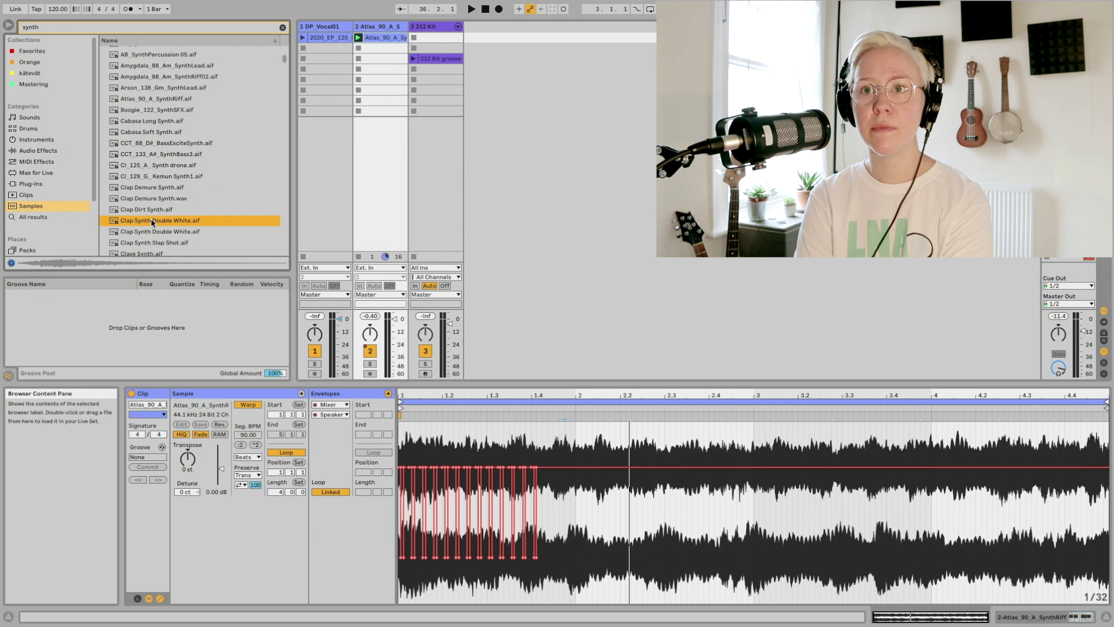
Replace the clip's sample with Impact Synth G - 46 and play it.
scroll(172, 169, "down", 15)
left_click(172, 166)
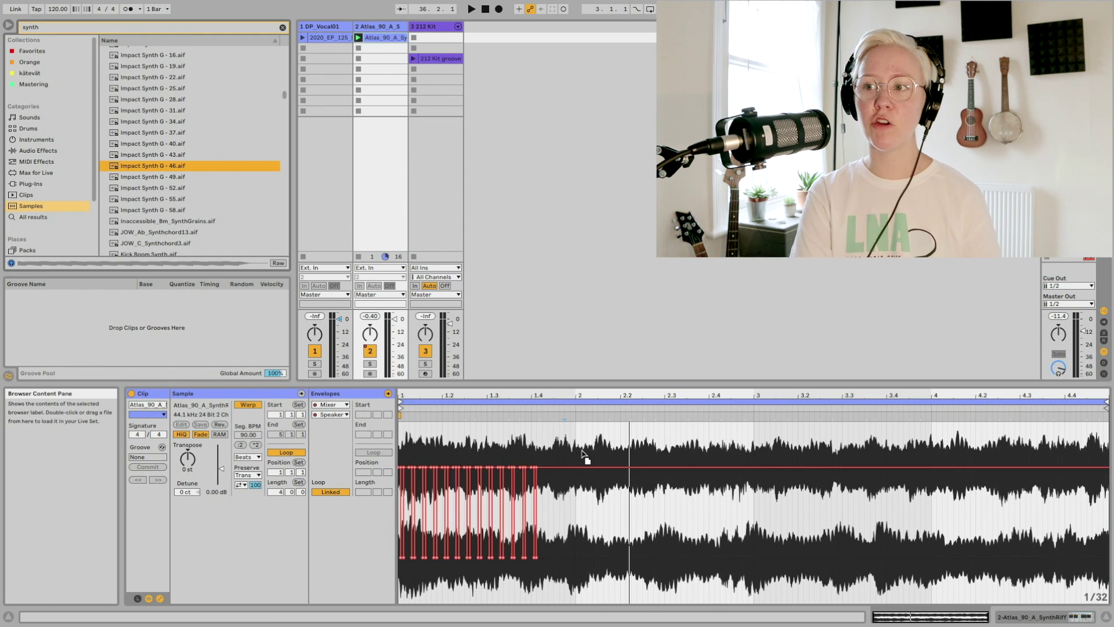
left_click_drag(630, 462, 628, 460)
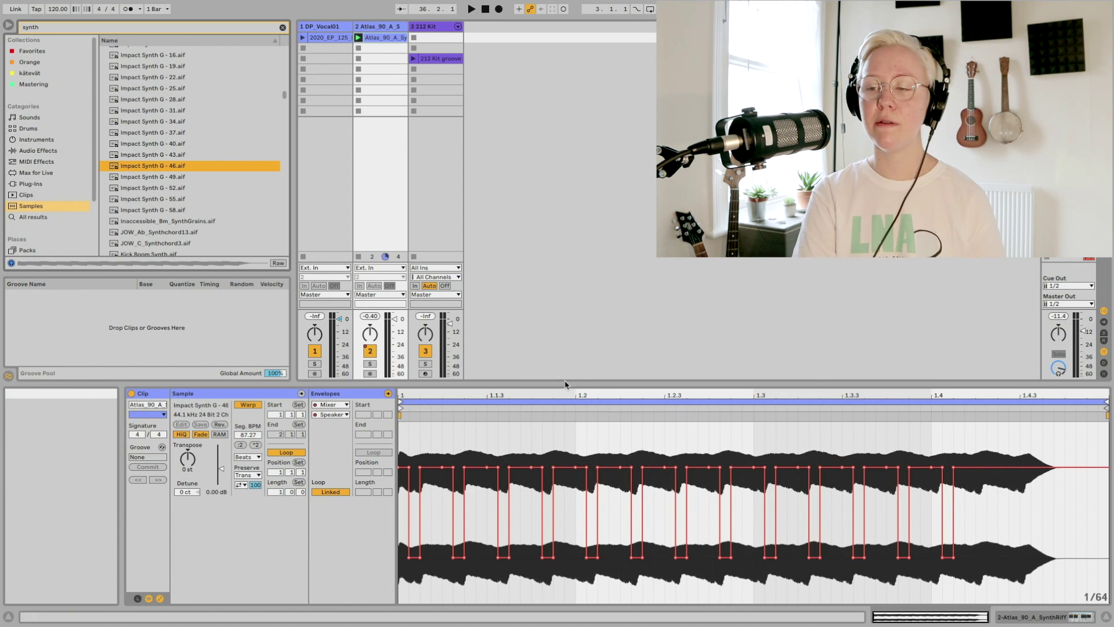
key("space")
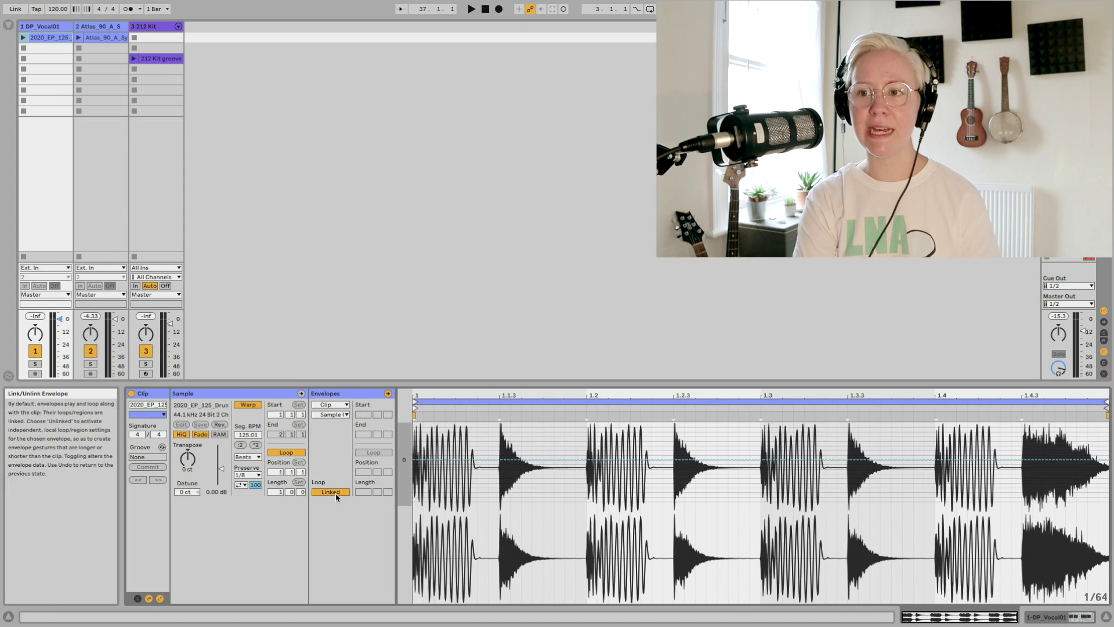
Toggle the envelope's Linked switch and set the envelope choosers to Clip and Transposition.
left_click(330, 492)
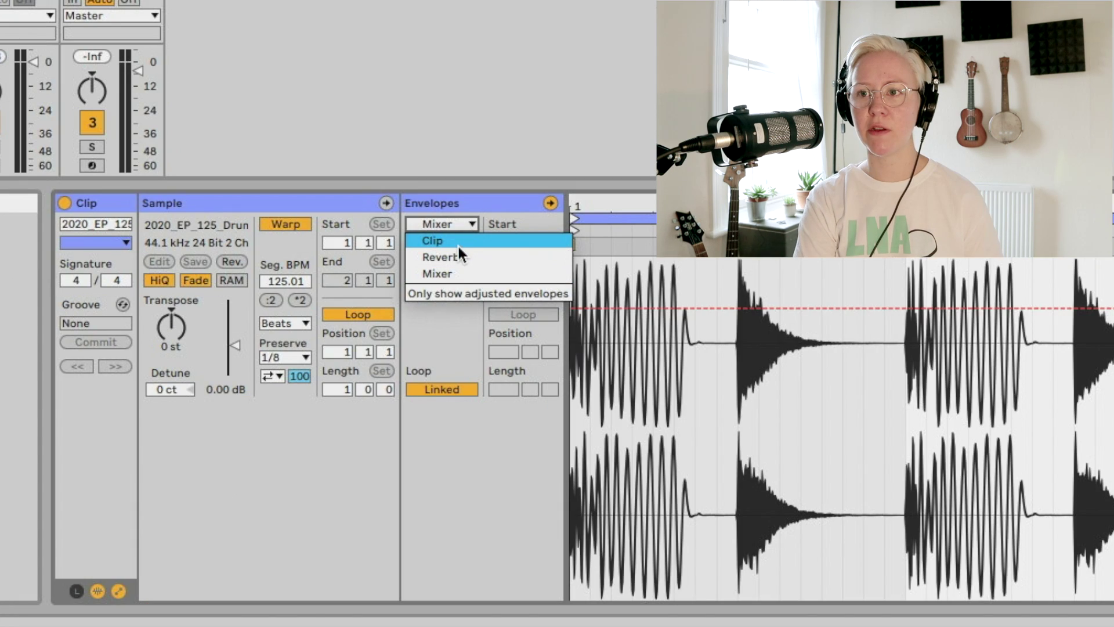
left_click(339, 415)
left_click(335, 416)
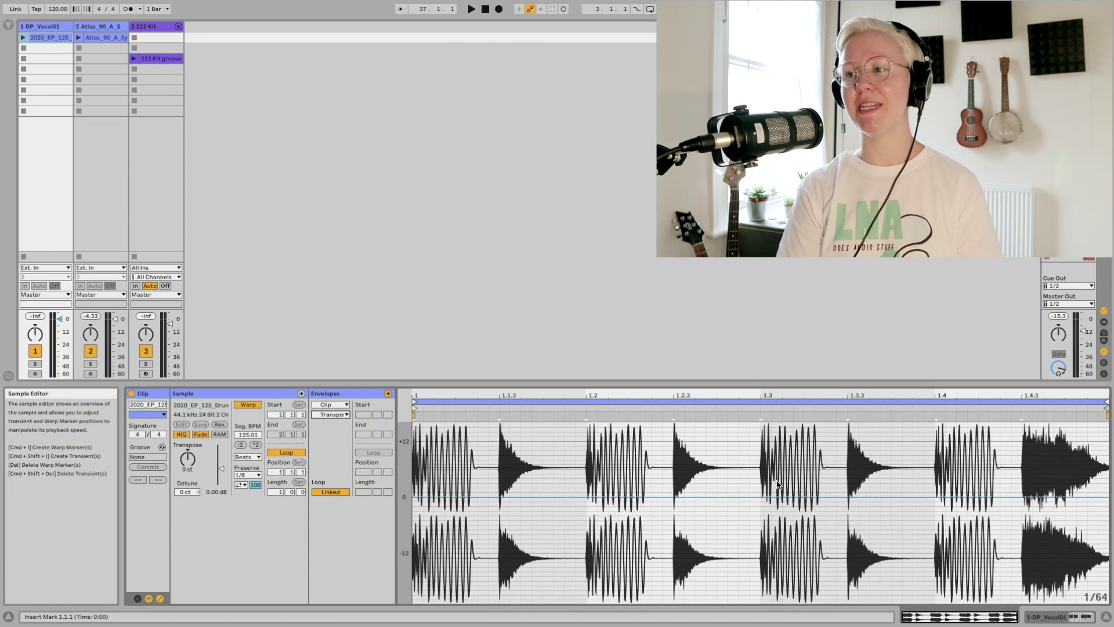
left_click(763, 498)
left_click_drag(1087, 497, 1080, 556)
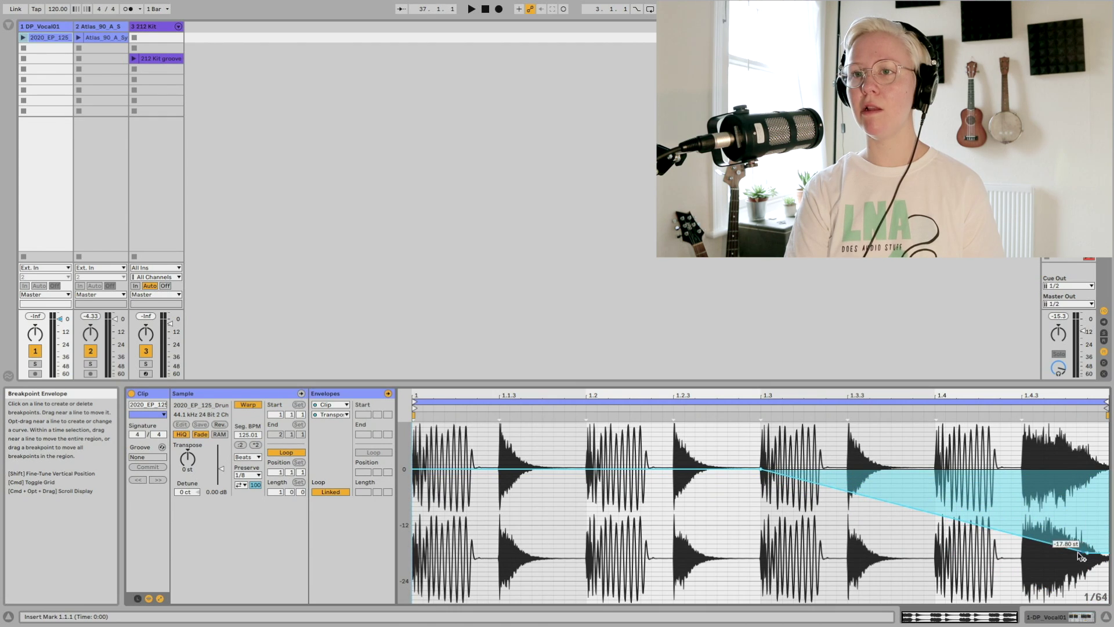
left_click(23, 38)
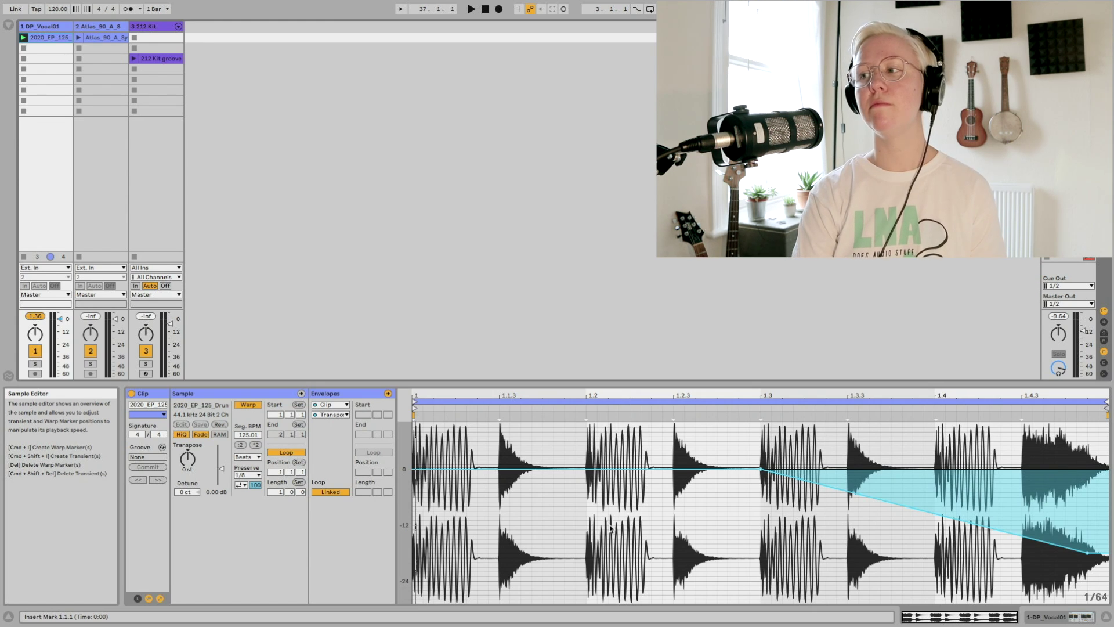
key("super+z")
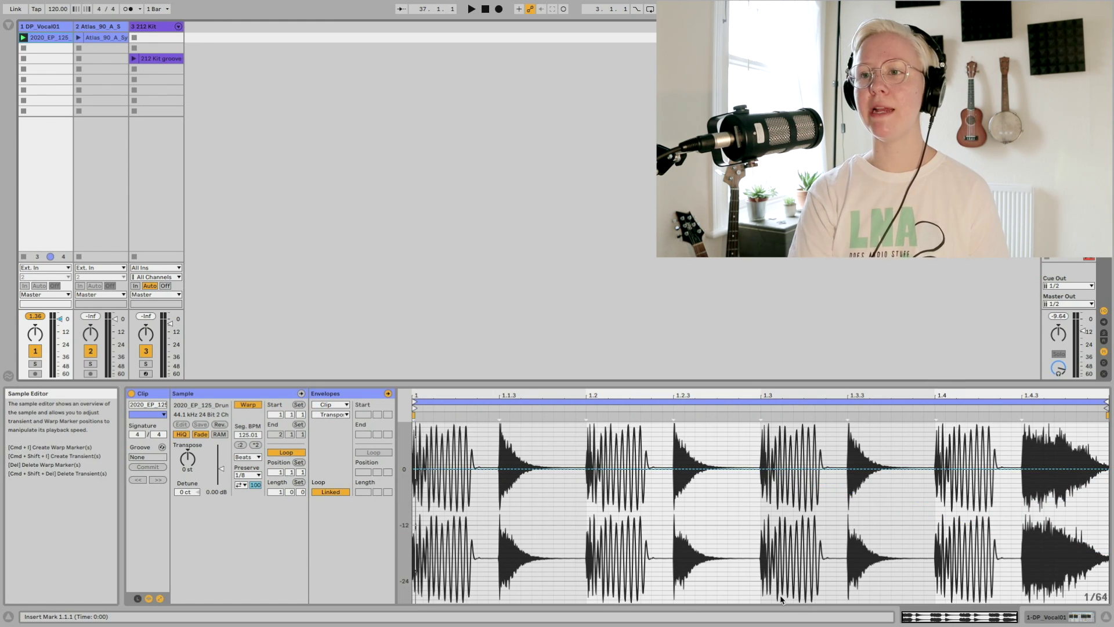
left_click(325, 493)
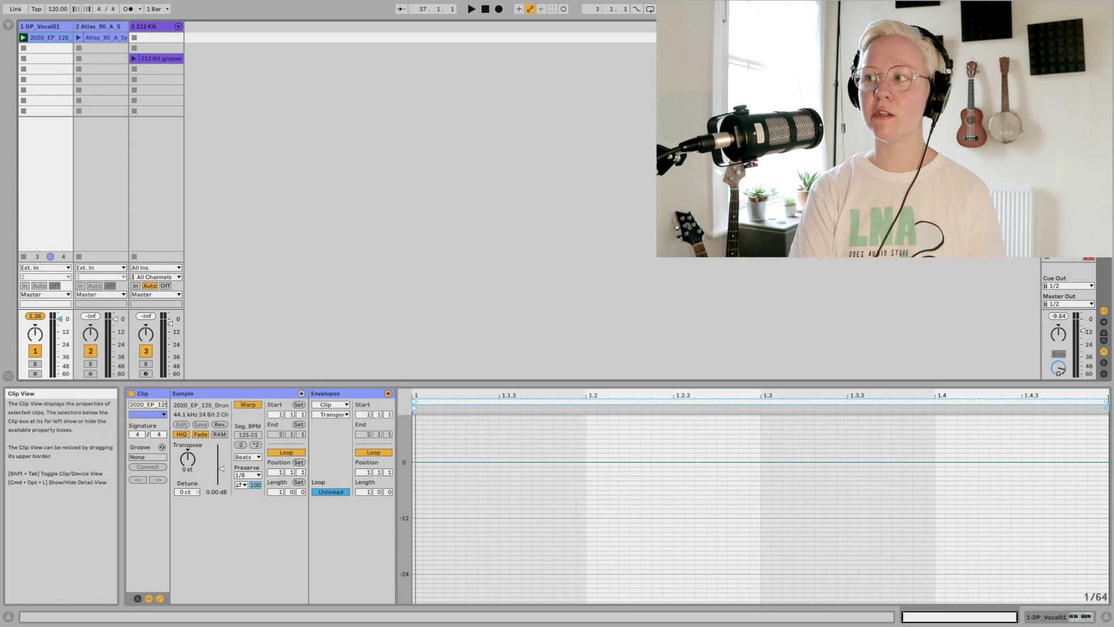
mouse_move(1105, 406)
left_mouse_down()
mouse_move(684, 409)
mouse_move(587, 397)
left_mouse_up()
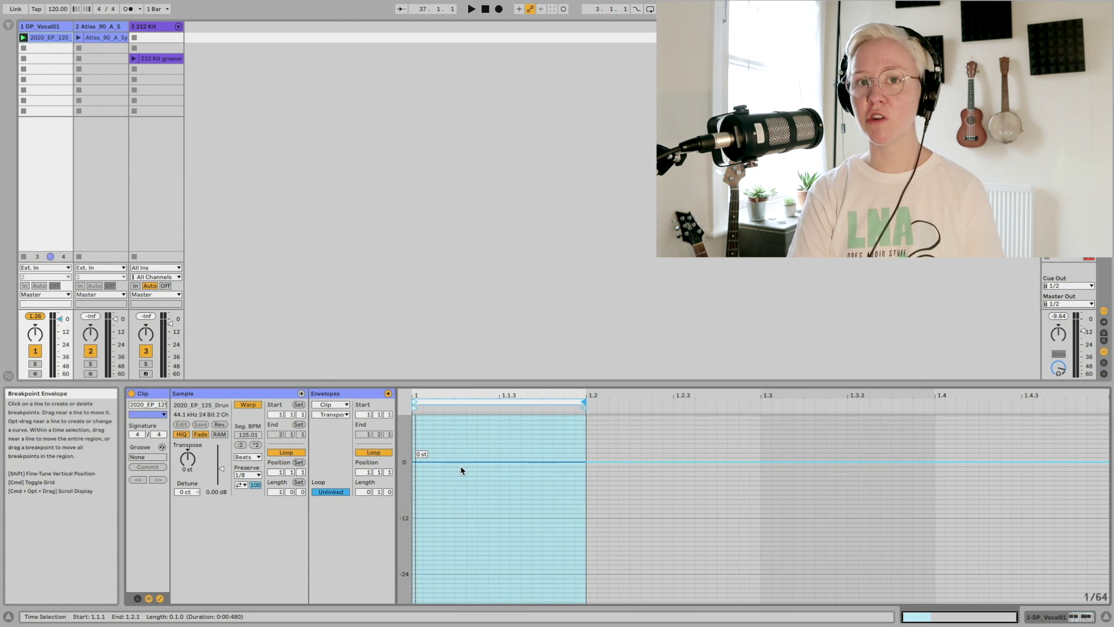
left_click(418, 462)
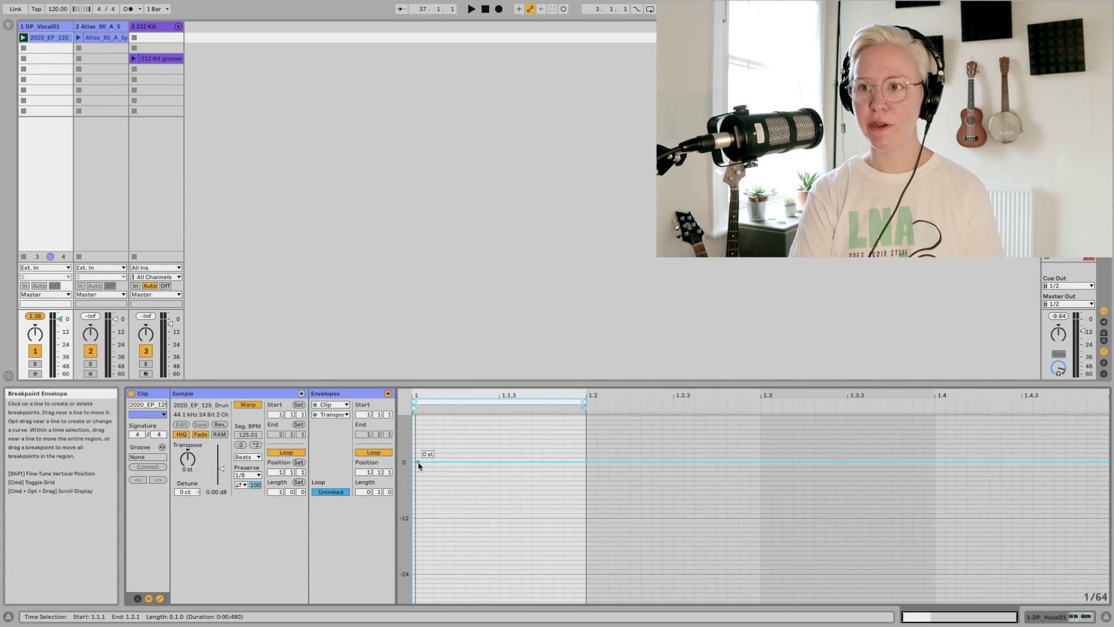
left_click_drag(557, 463, 586, 541)
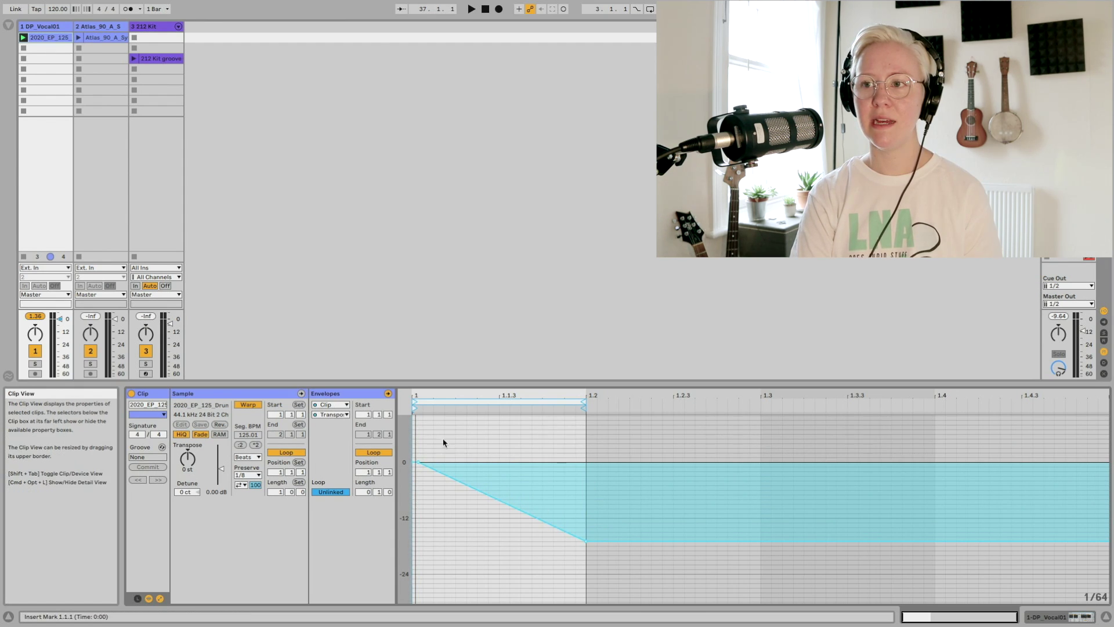
key("space")
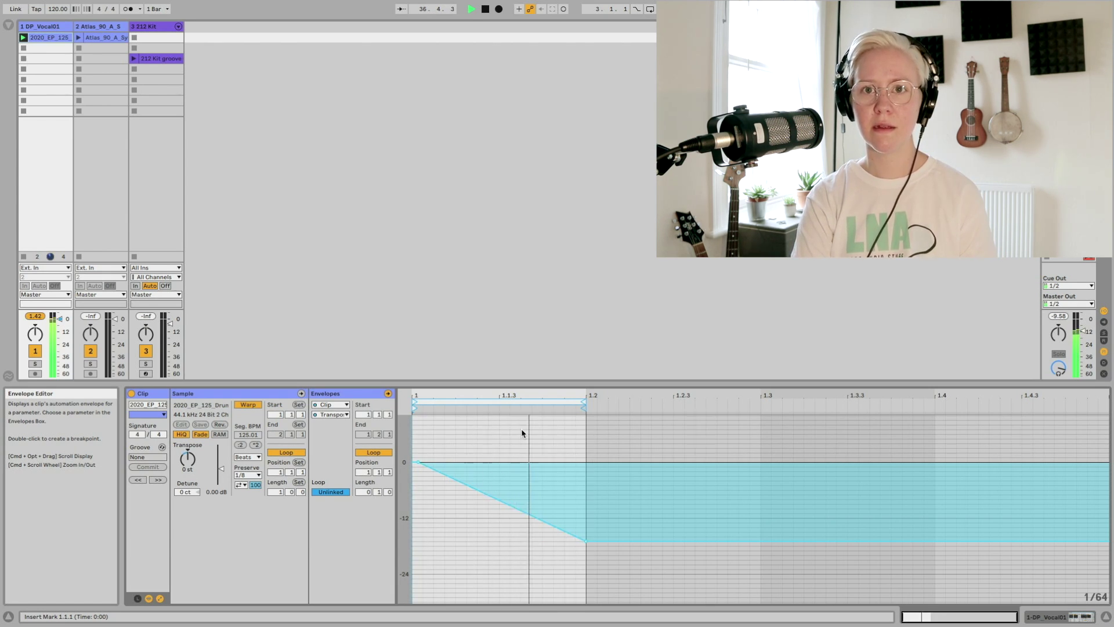
key("space")
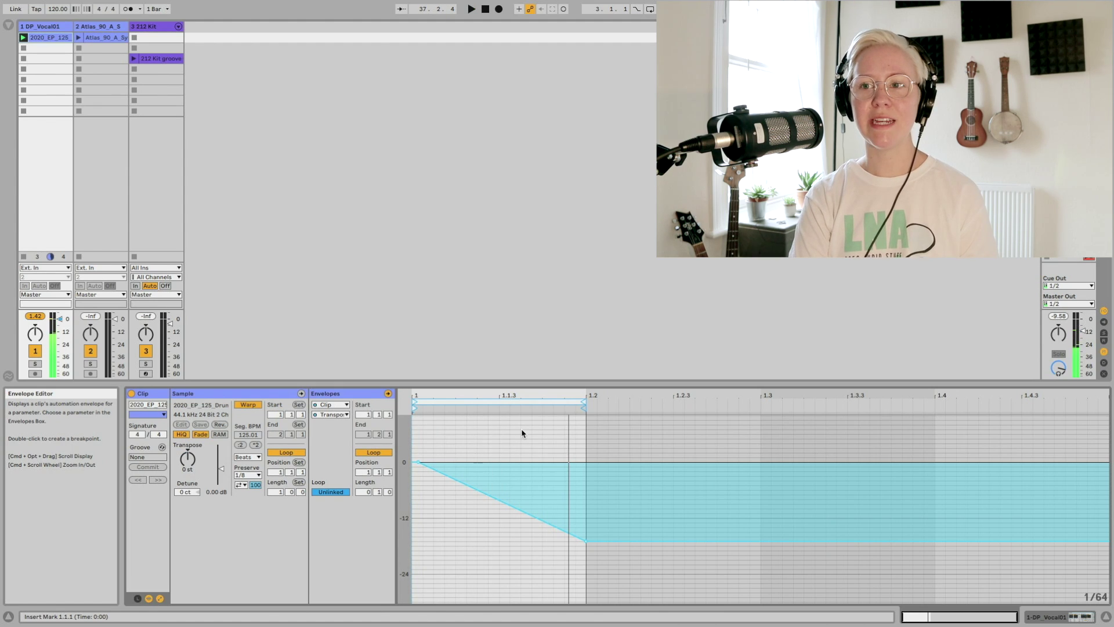
left_click(330, 405)
left_click(347, 432)
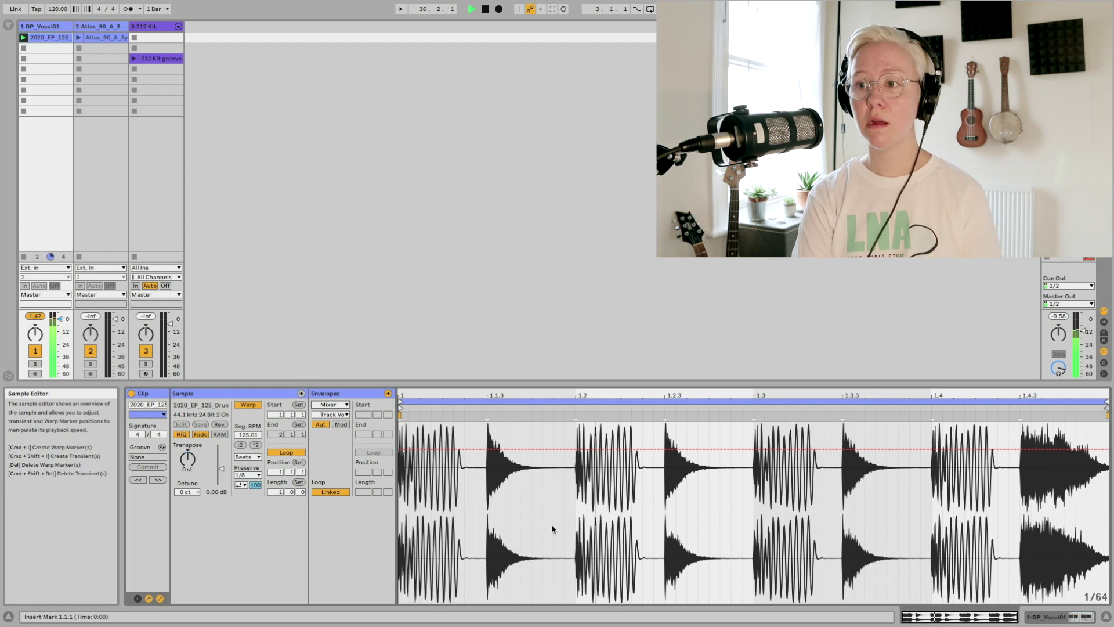
key("space")
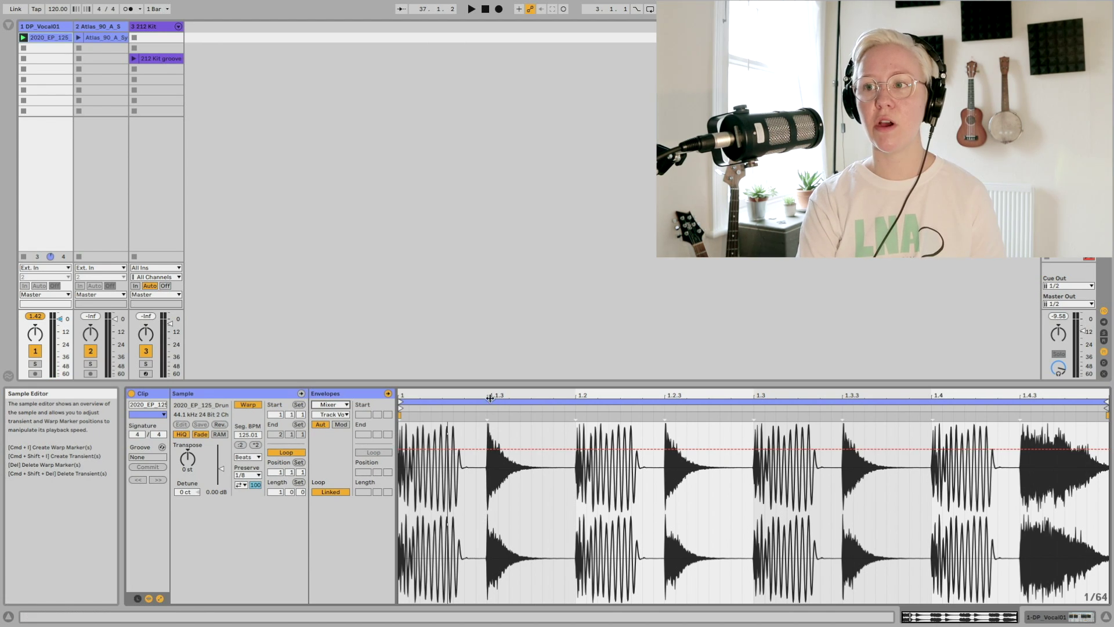
left_click_drag(487, 475, 399, 475)
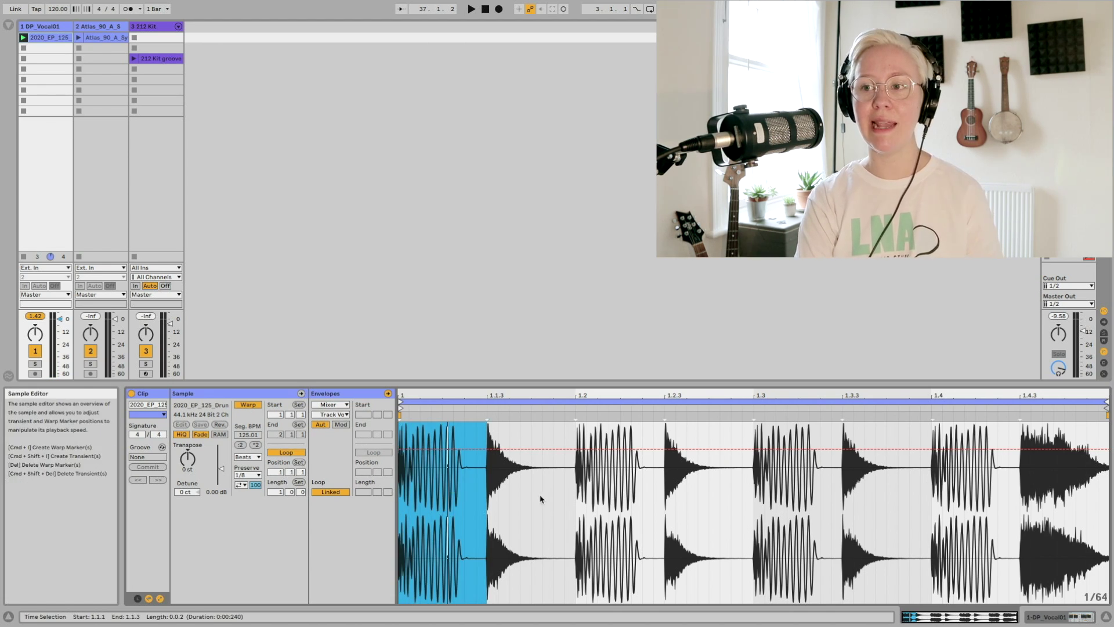
key("super+a")
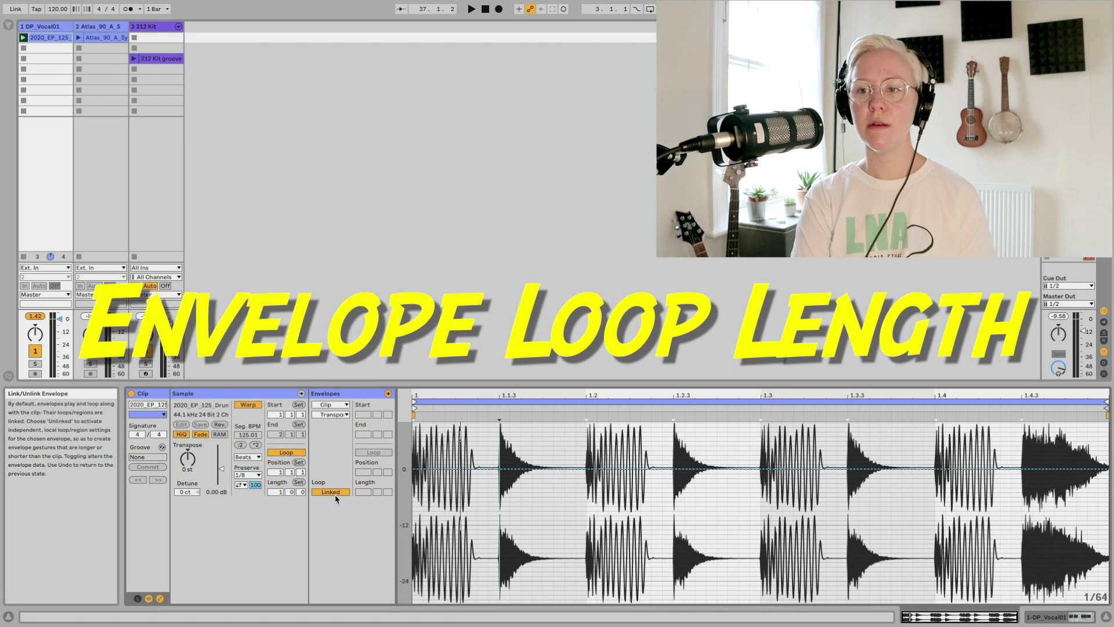
Unlink the envelope, toggle its looping off and on, and lengthen the envelope loop to 4 bars.
left_click(342, 492)
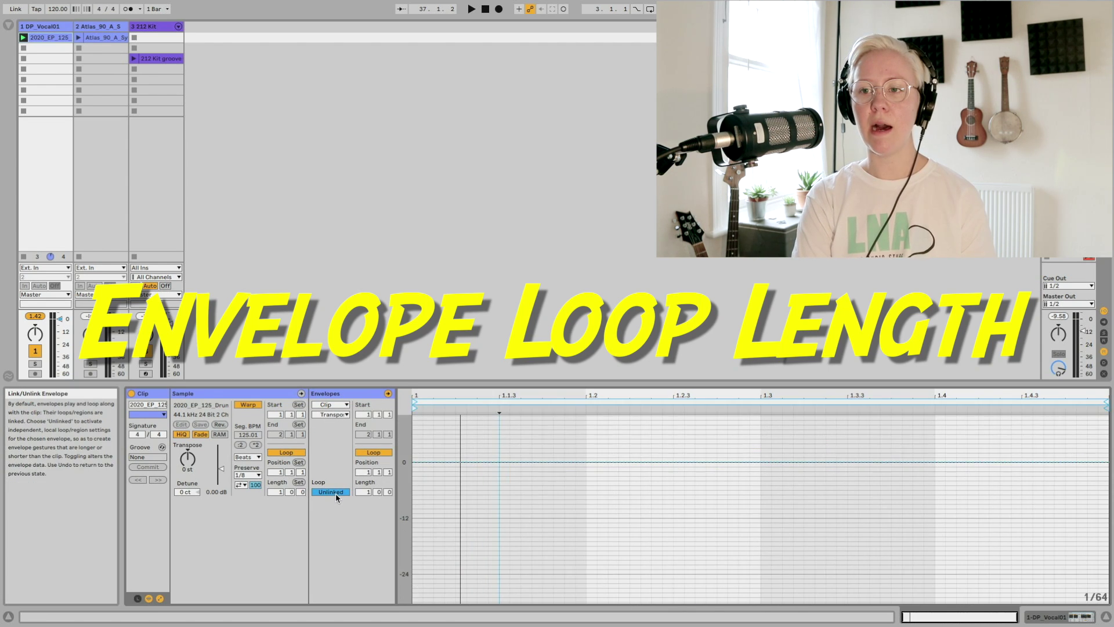
left_click(376, 451)
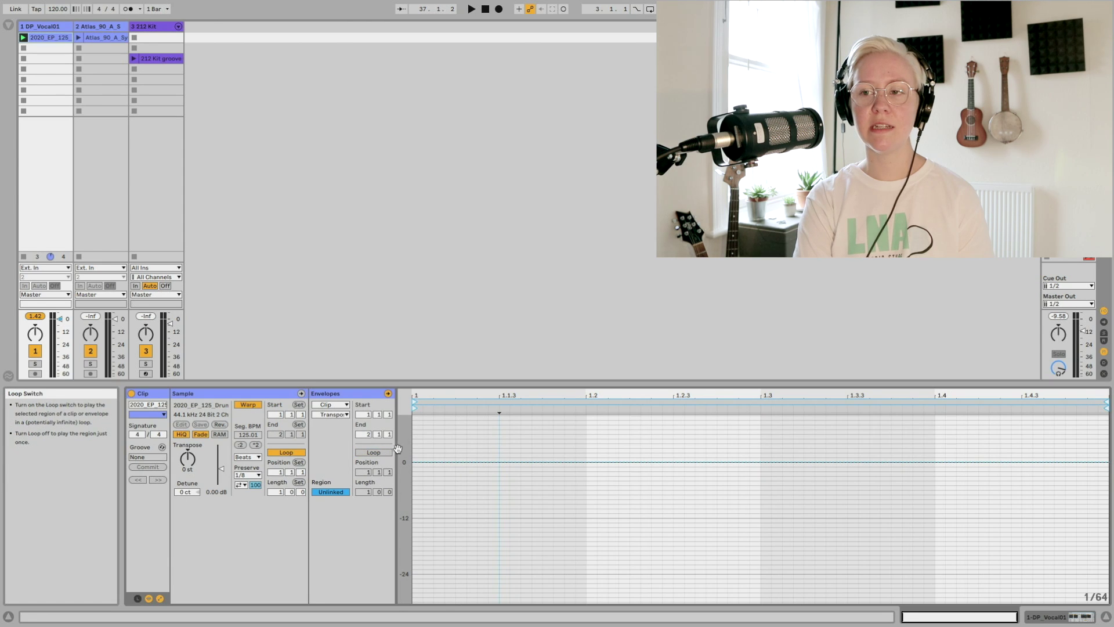
left_click(376, 452)
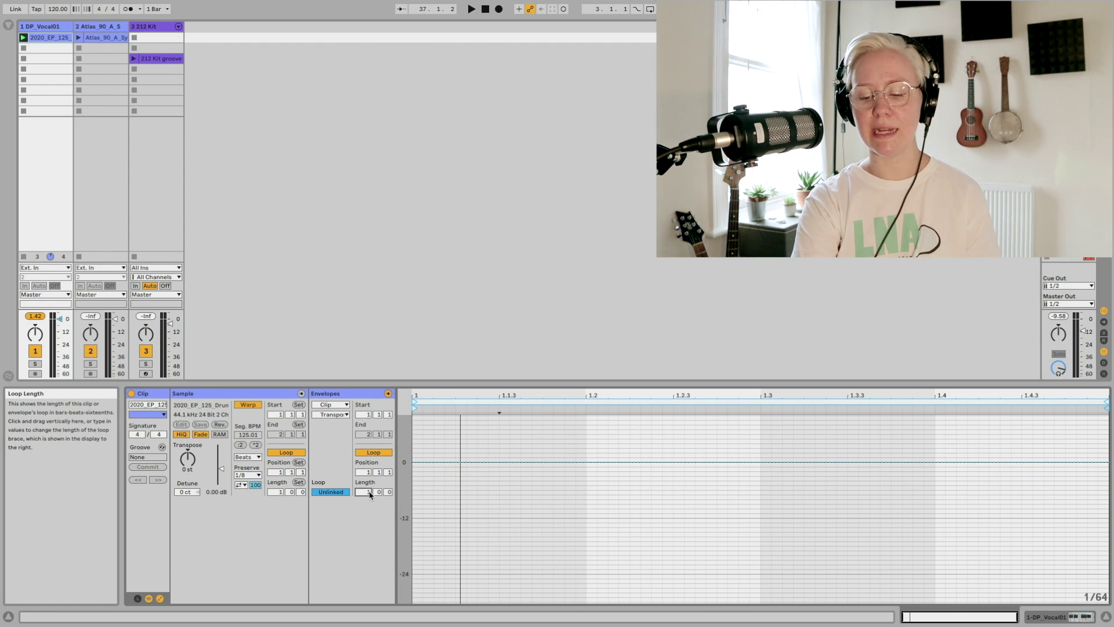
left_click_drag(369, 494, 369, 479)
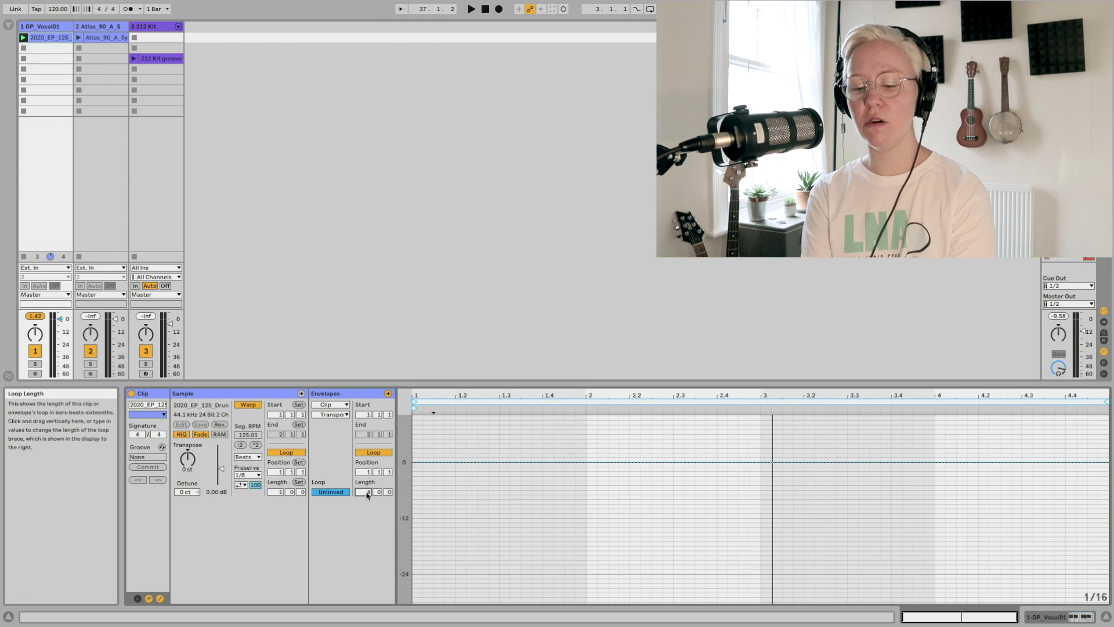
Add transposition breakpoints, lowering bar 2 to -10 st and the clip end to -16 st.
left_click(760, 461)
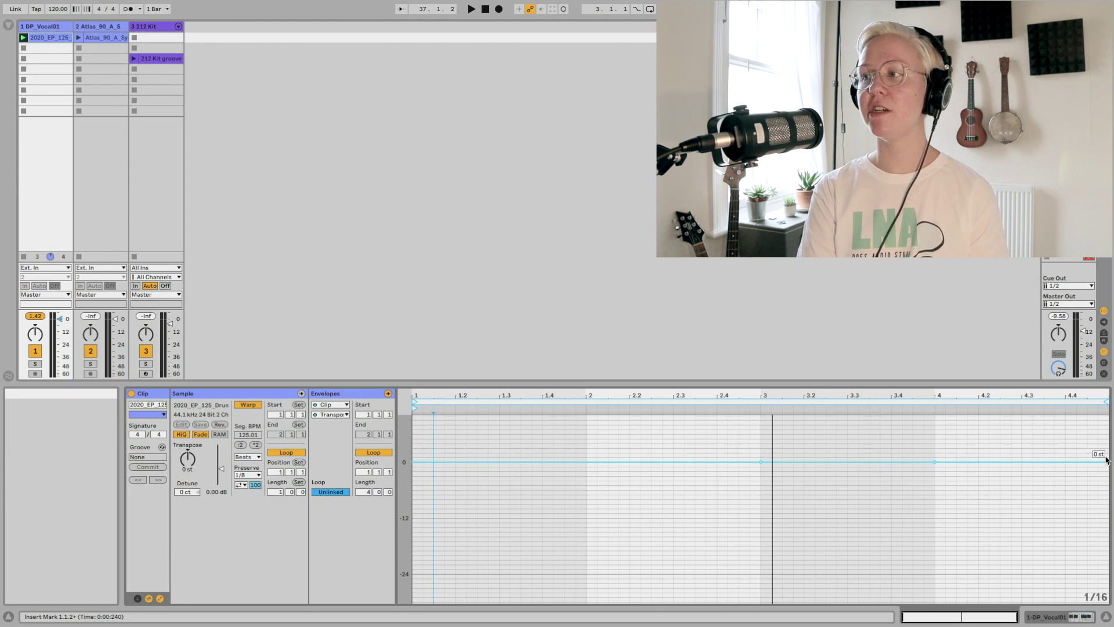
left_click_drag(1106, 461, 1108, 536)
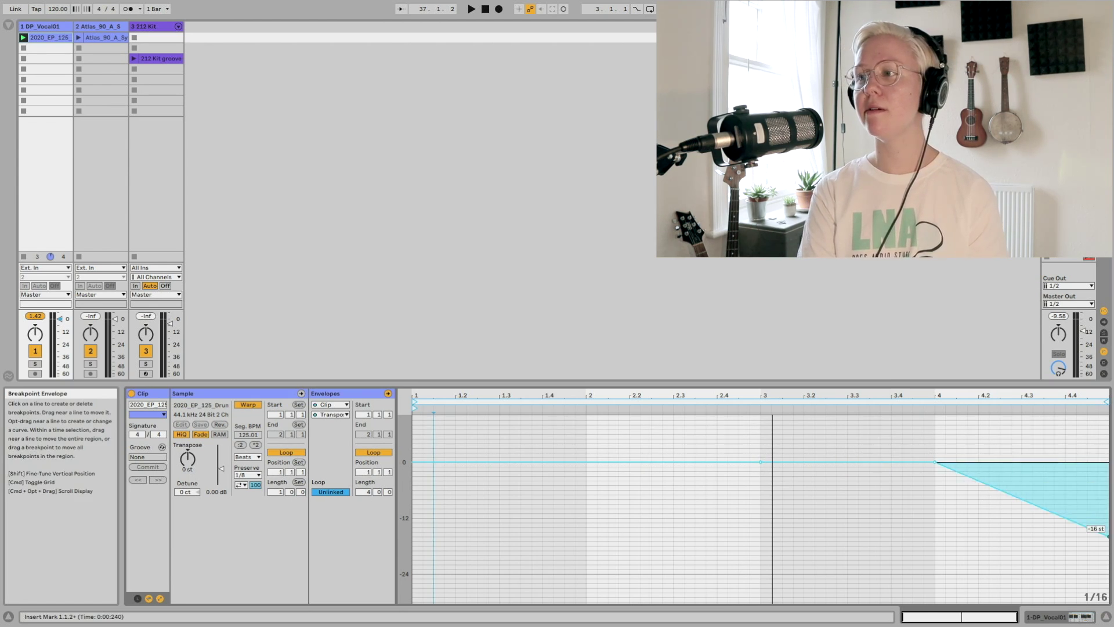
left_click(934, 462)
left_click(488, 462)
left_click(587, 462)
left_click_drag(589, 466, 587, 507)
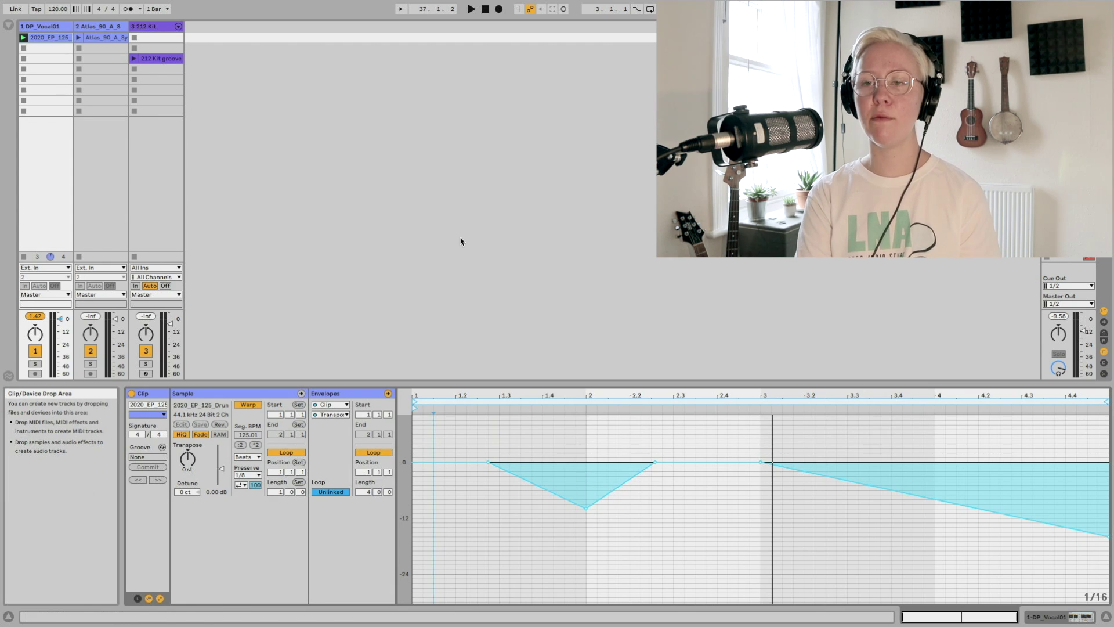
Audition the transposition envelope, then switch the clip envelope to the Mixer's Track Volume and replay.
key("space")
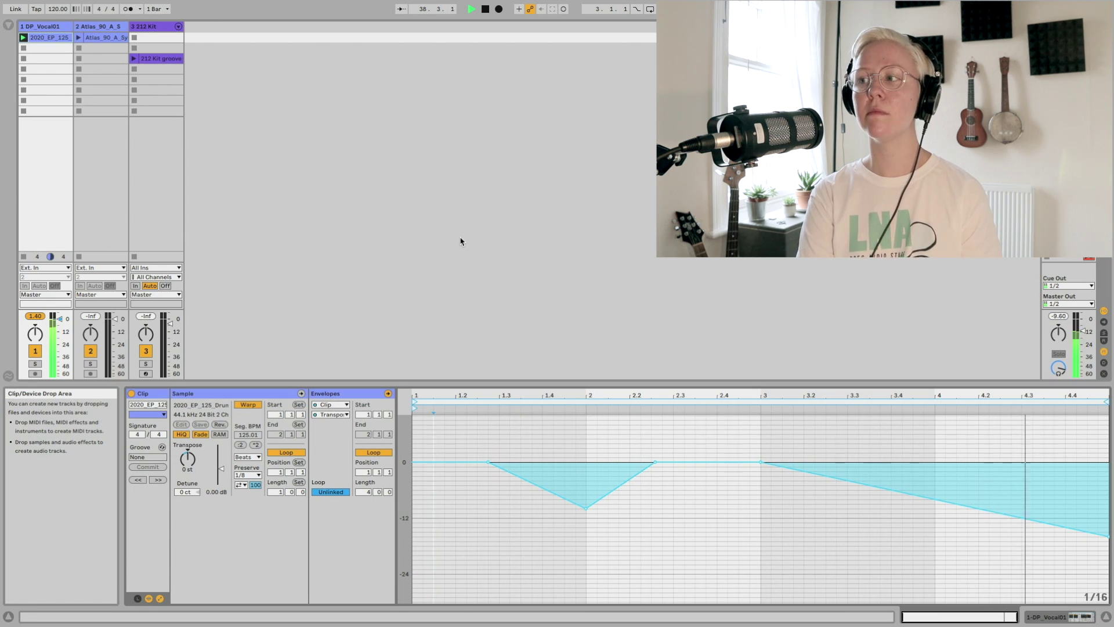
key("space")
left_click(331, 404)
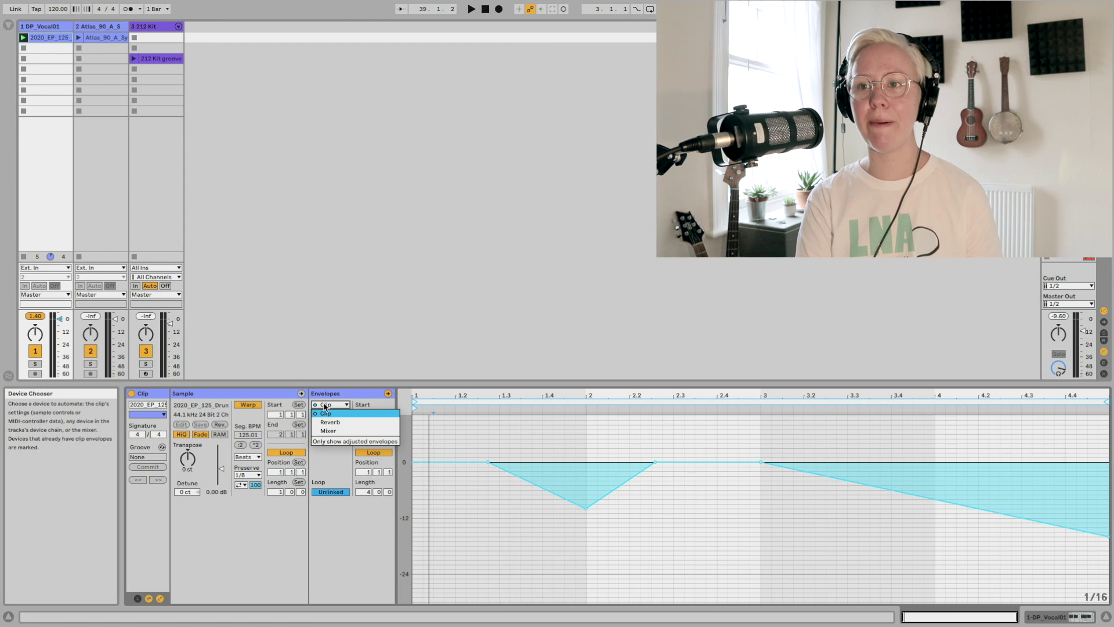
left_click(339, 431)
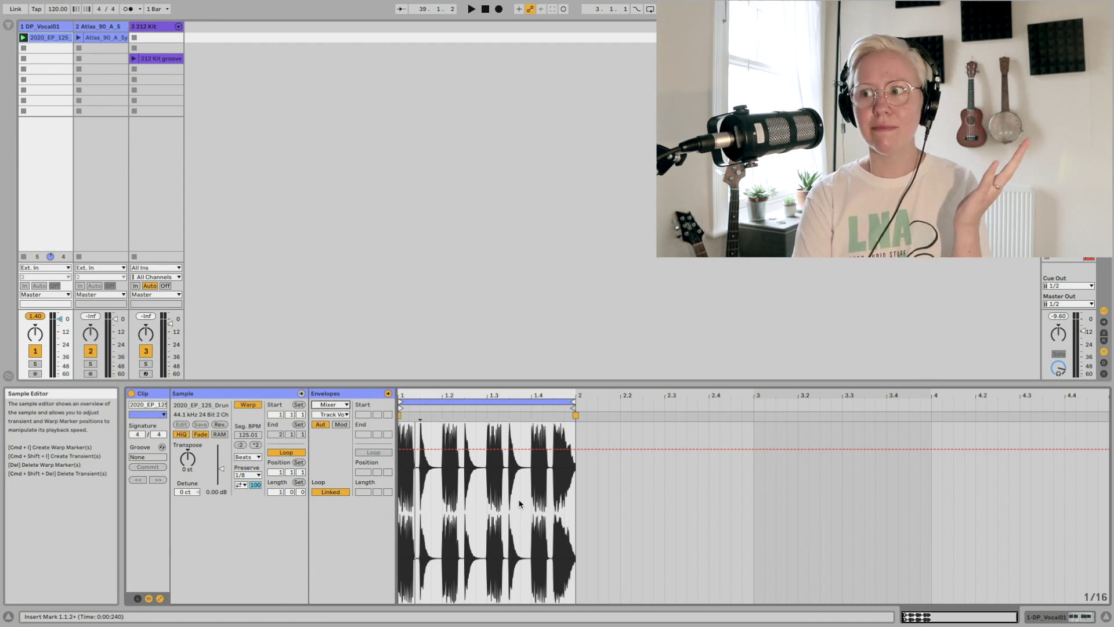
key("space")
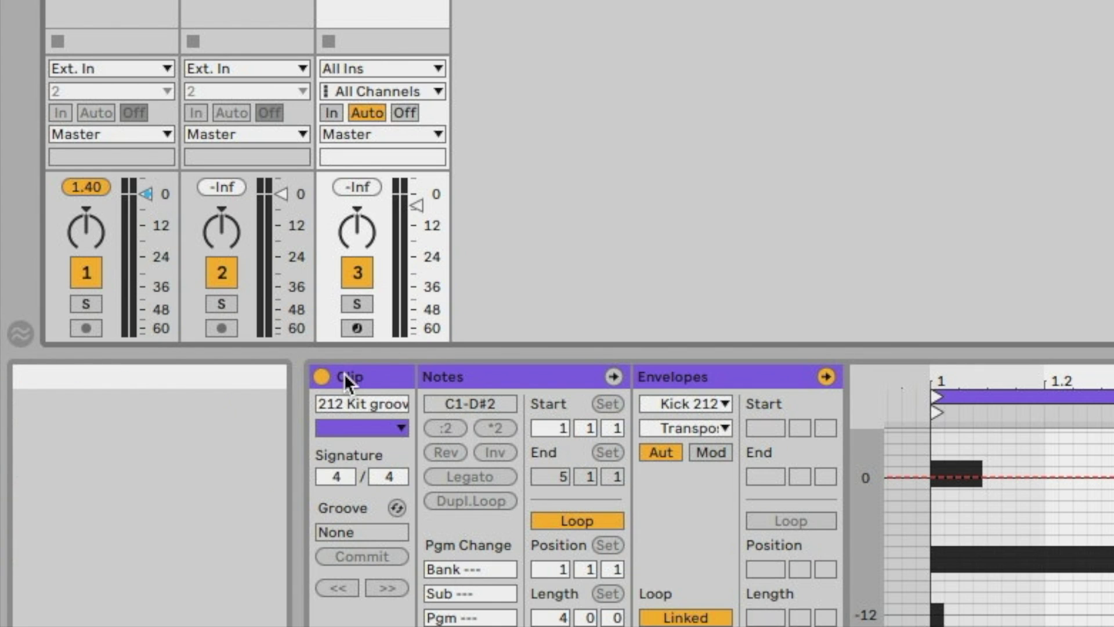
Arm track 3, select its pan control, and start Session automation recording.
left_click(364, 328)
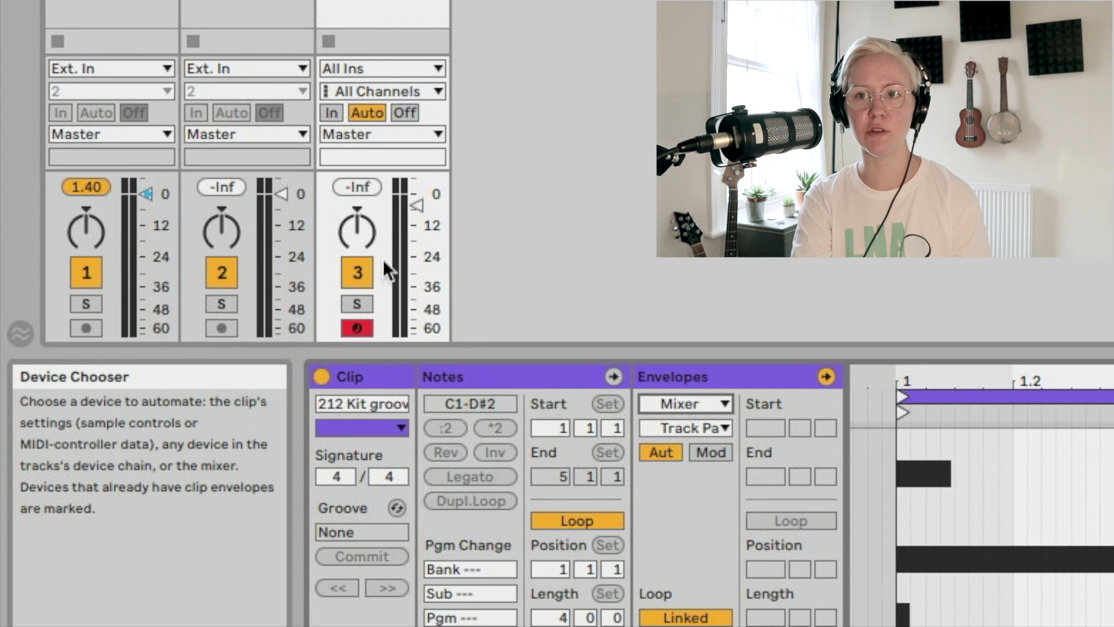
left_click(363, 231)
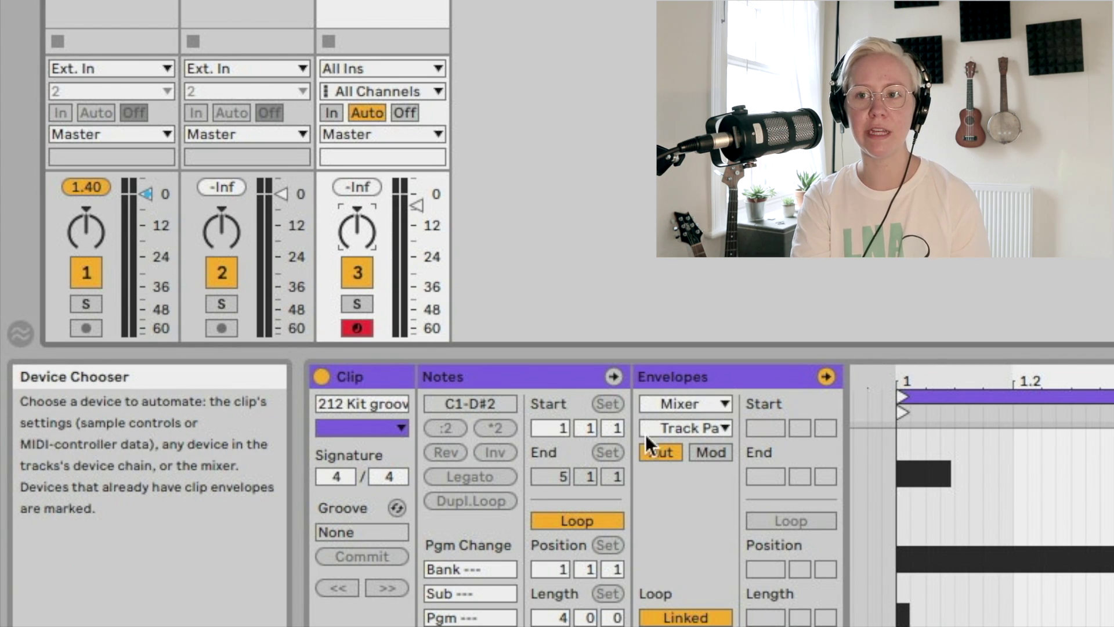
left_click(694, 402)
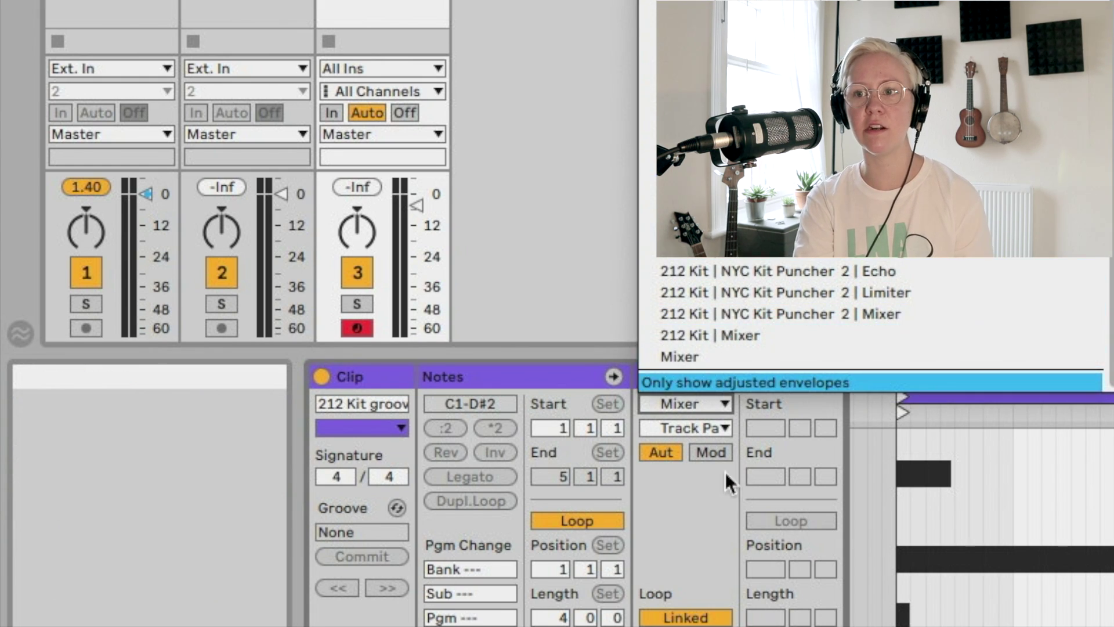
left_click(714, 435)
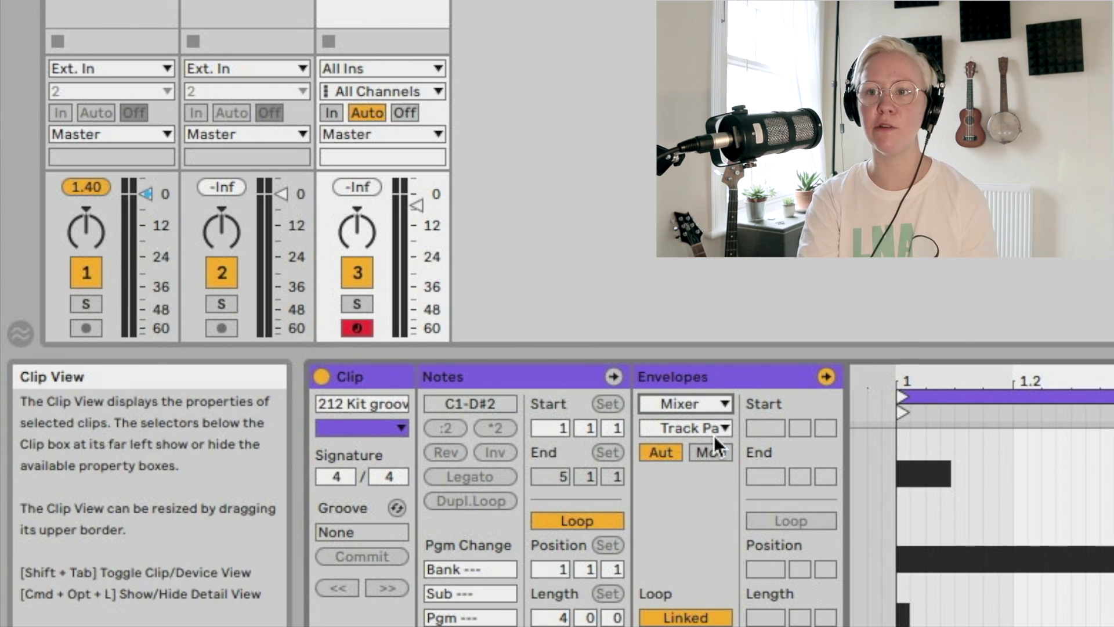
left_click(360, 226)
left_click(409, 214)
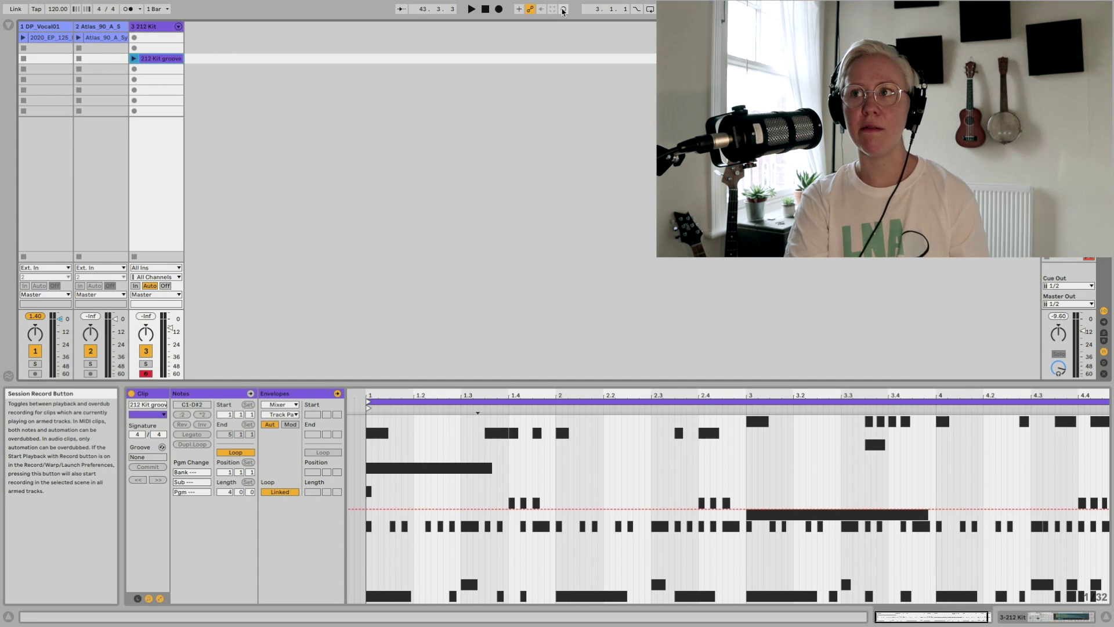
left_click(564, 11)
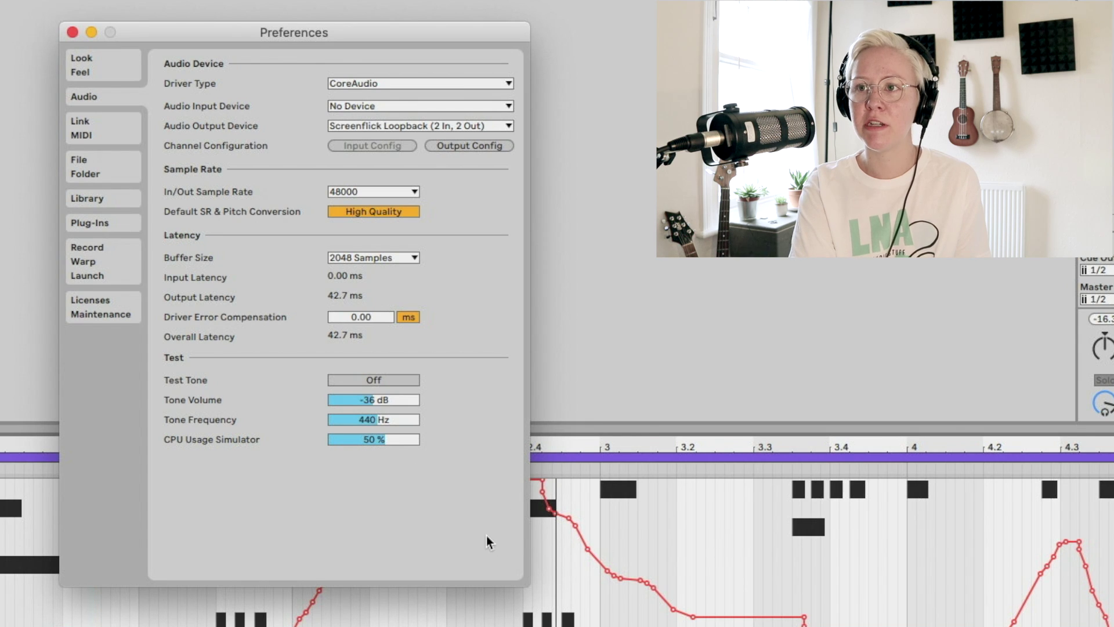
Set session automation recording to All Tracks and record track 2's pan from 23L to 9R.
left_click(99, 270)
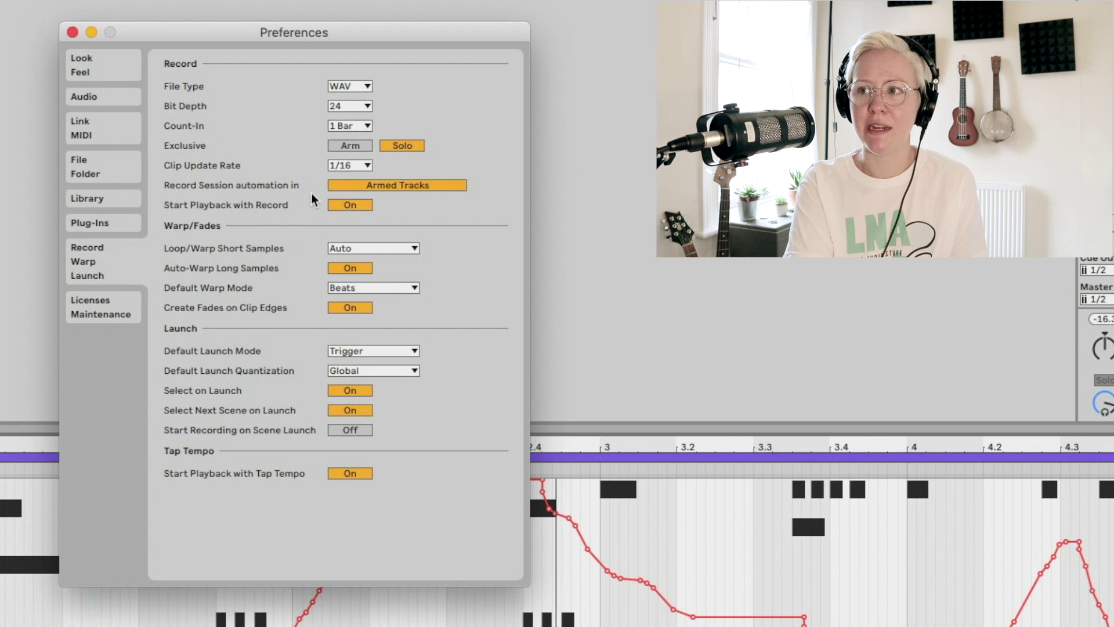
left_click(401, 191)
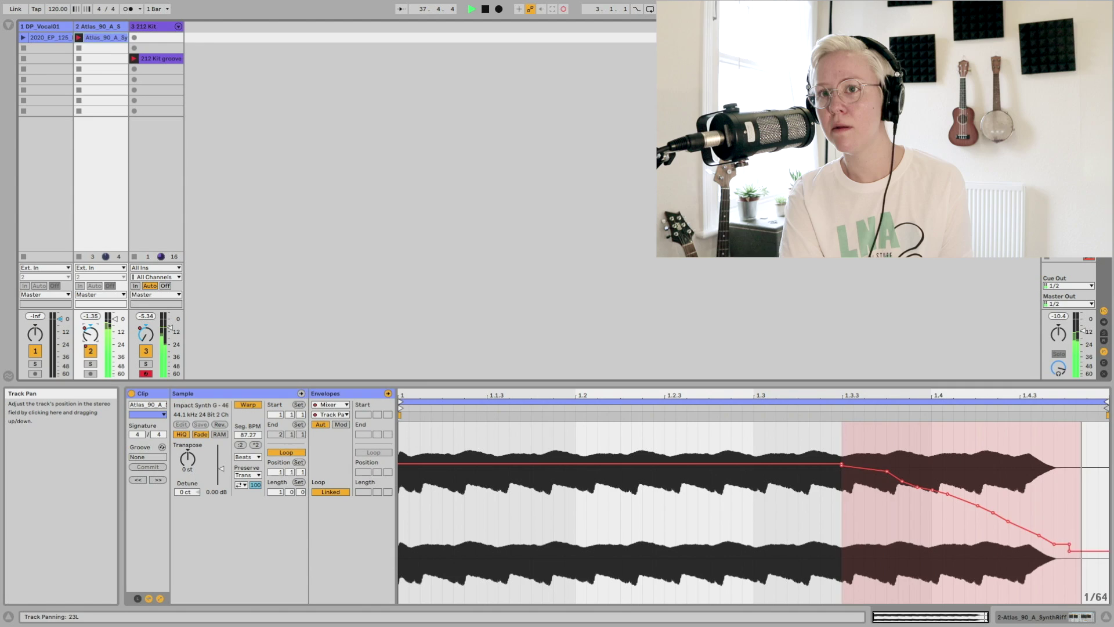
left_click_drag(90, 333, 96, 336)
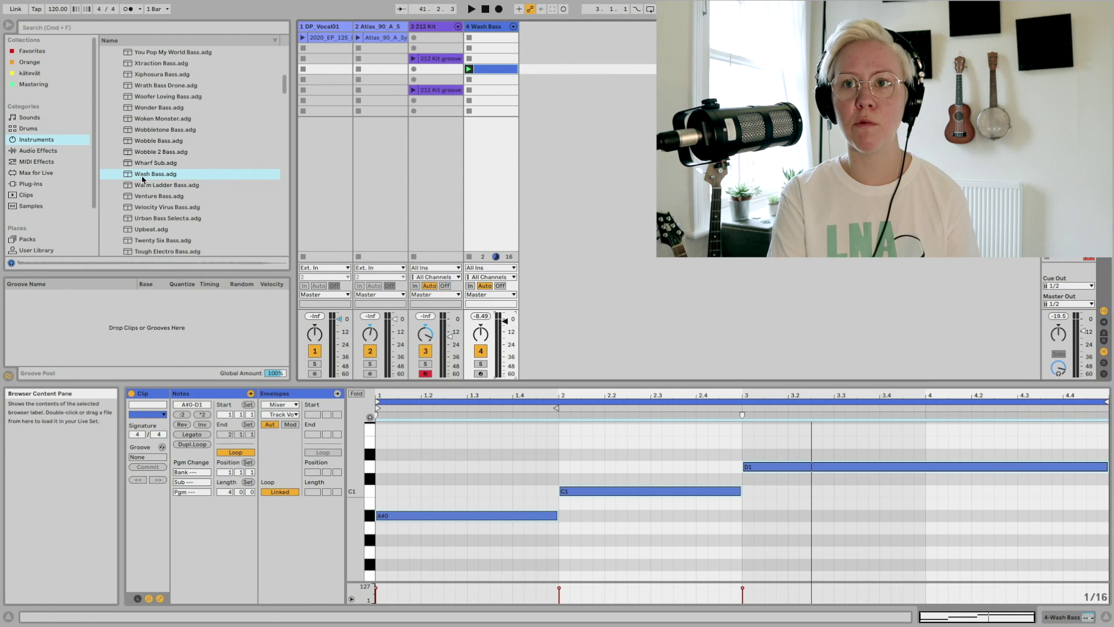
Play the Wash Bass clip's A#0, C1 and D1 bass line.
scroll(162, 177, "down", 1)
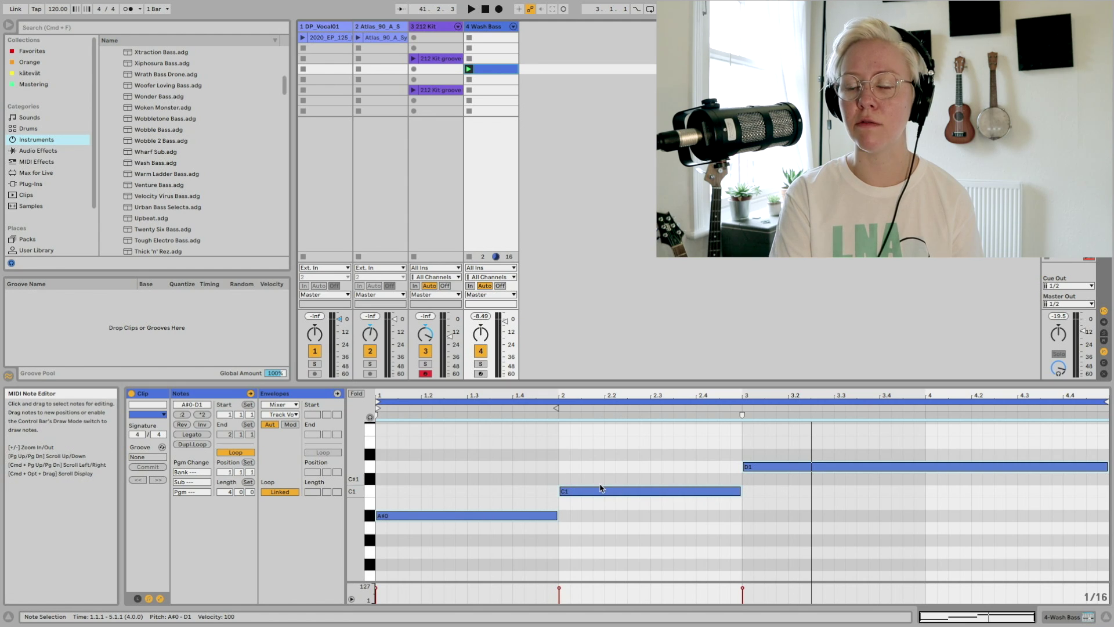
key("space")
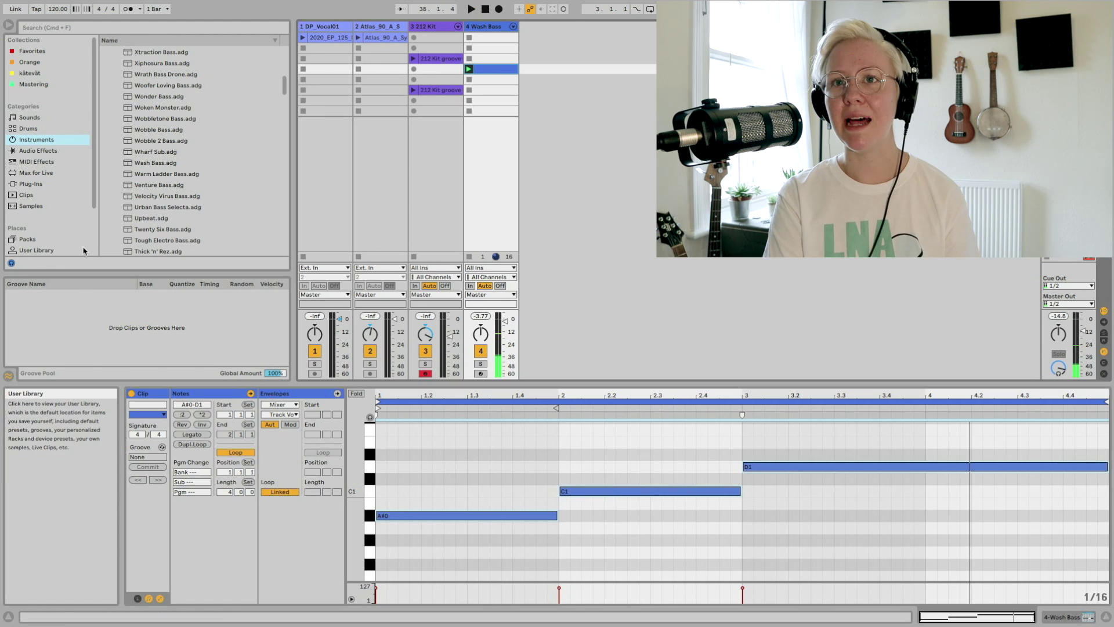
Load an Arpeggiator onto the Wash Bass track, with rate 1/24 and 2 transpose steps.
left_click(36, 162)
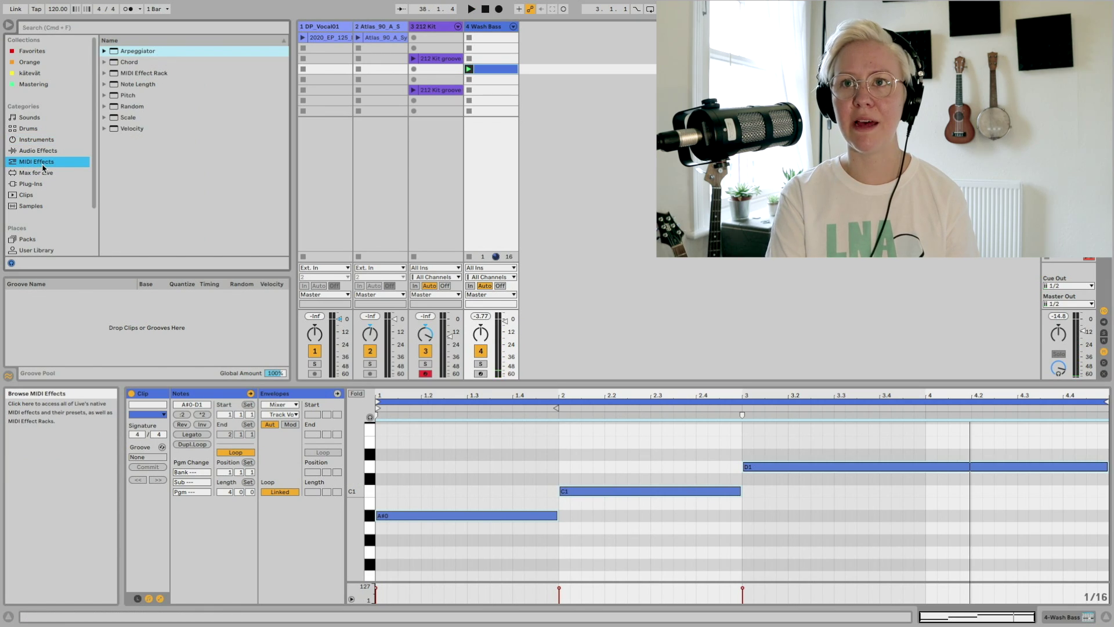
double_click(122, 52)
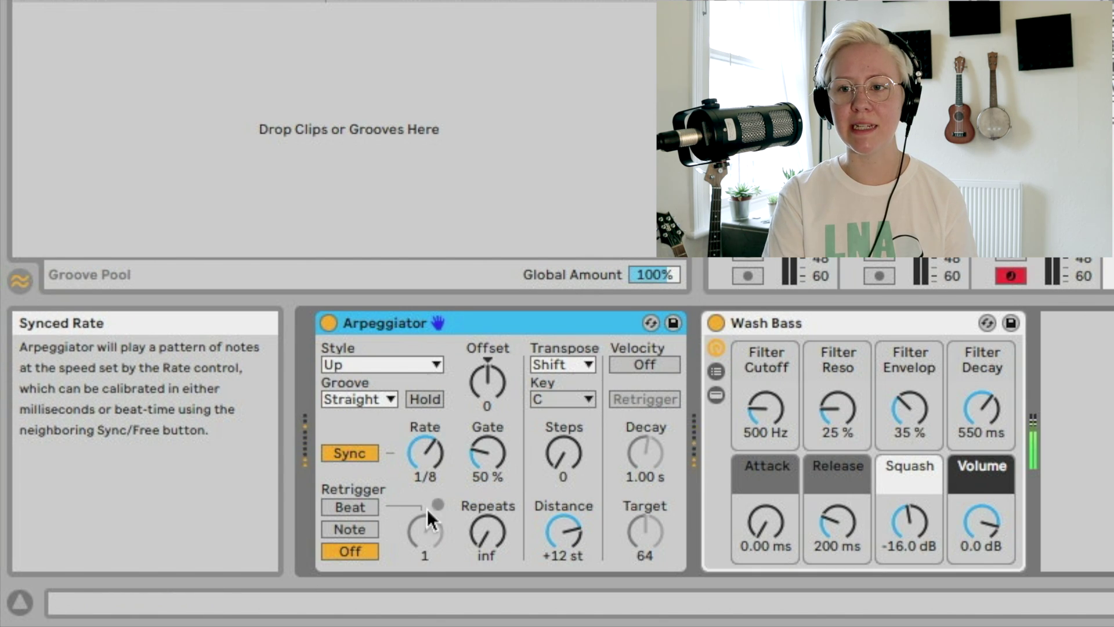
left_click_drag(430, 458, 430, 415)
left_click(382, 364)
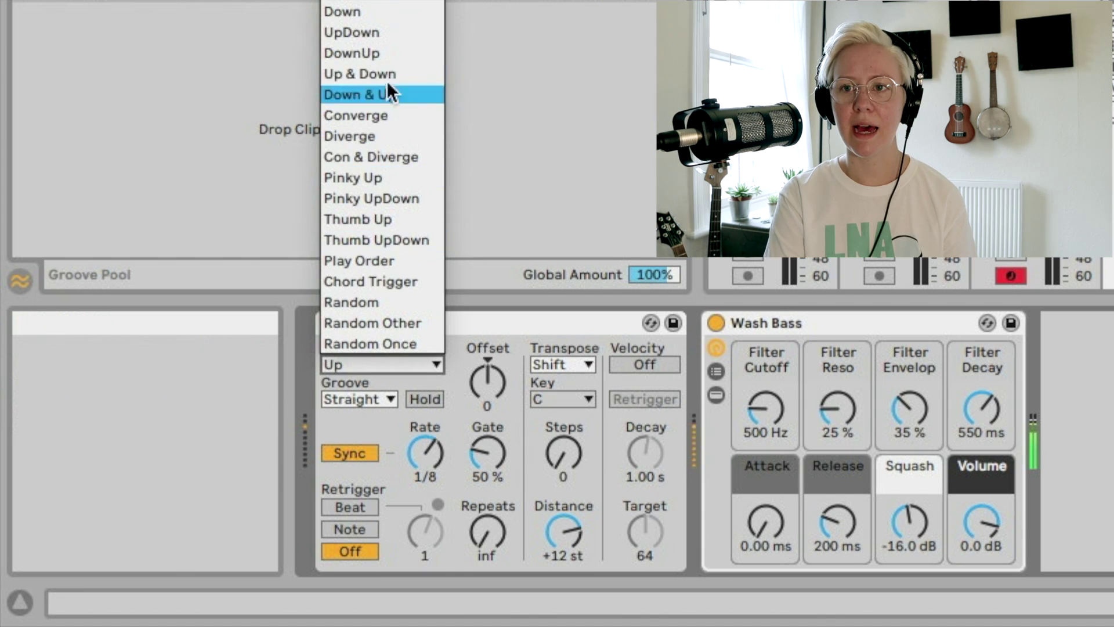
left_click(451, 450)
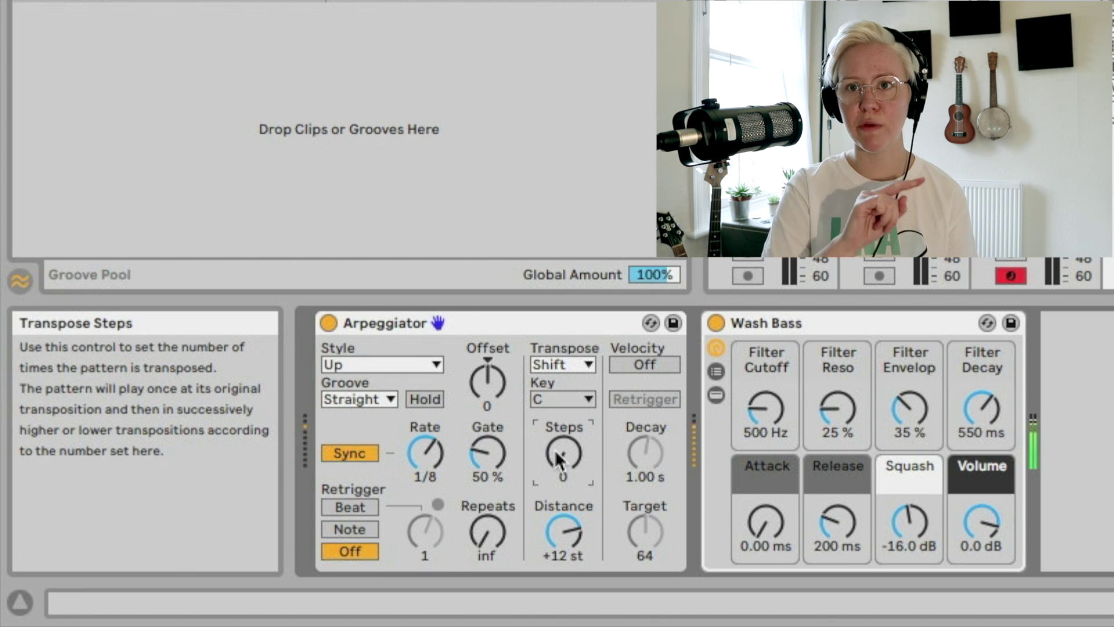
left_click_drag(563, 453, 563, 441)
Try the UpDown and Up & Down arpeggio styles, then settle on Down & Up.
left_click(381, 364)
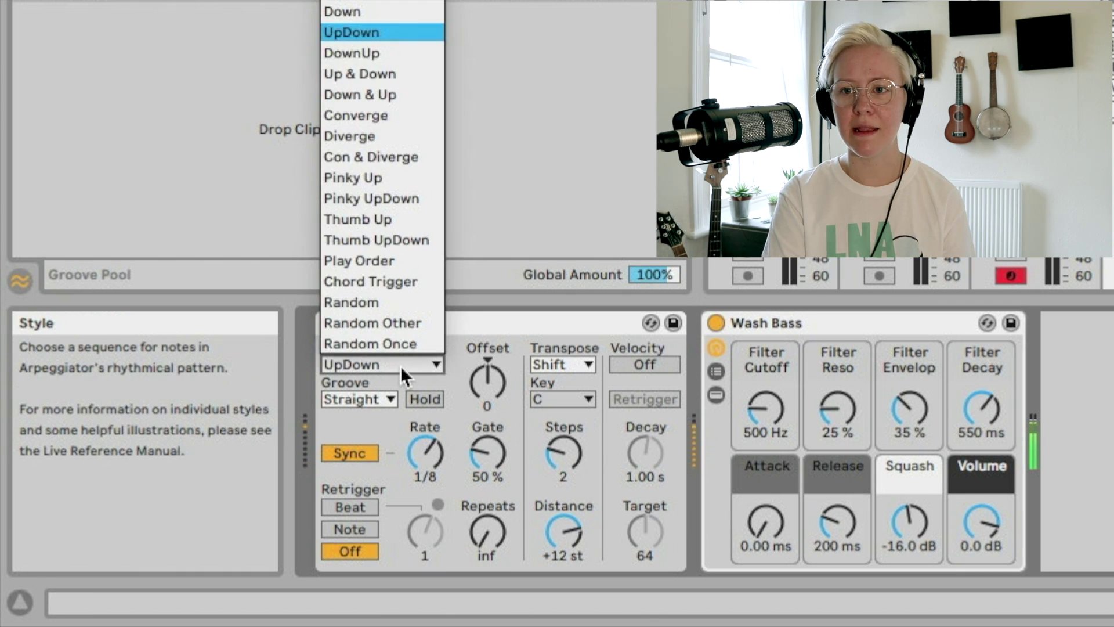
left_click(388, 366)
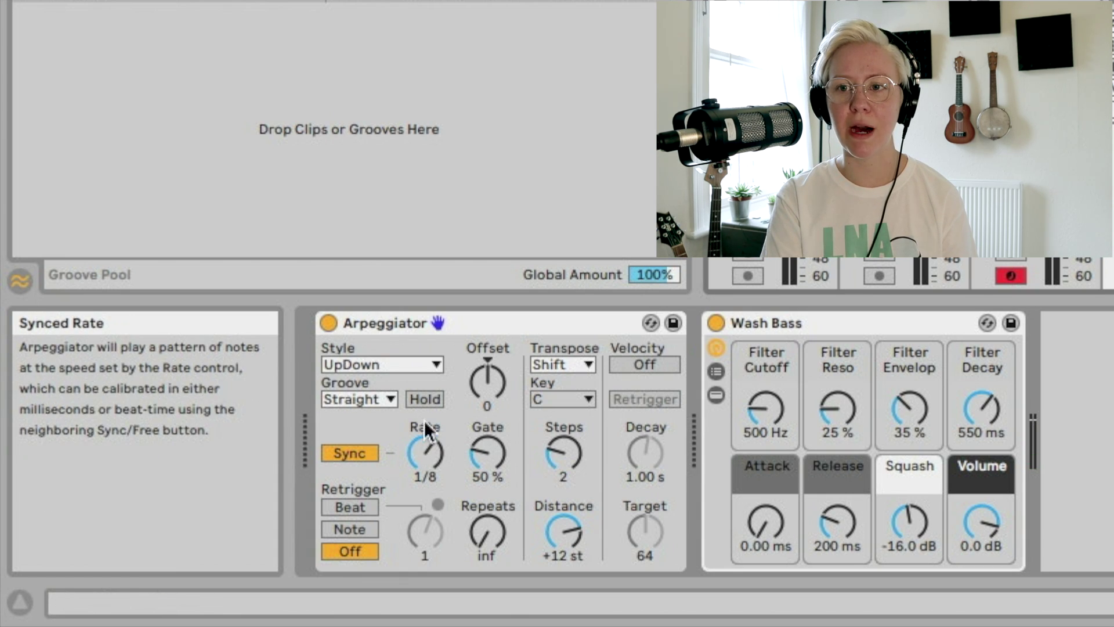
left_click(411, 362)
left_click(393, 73)
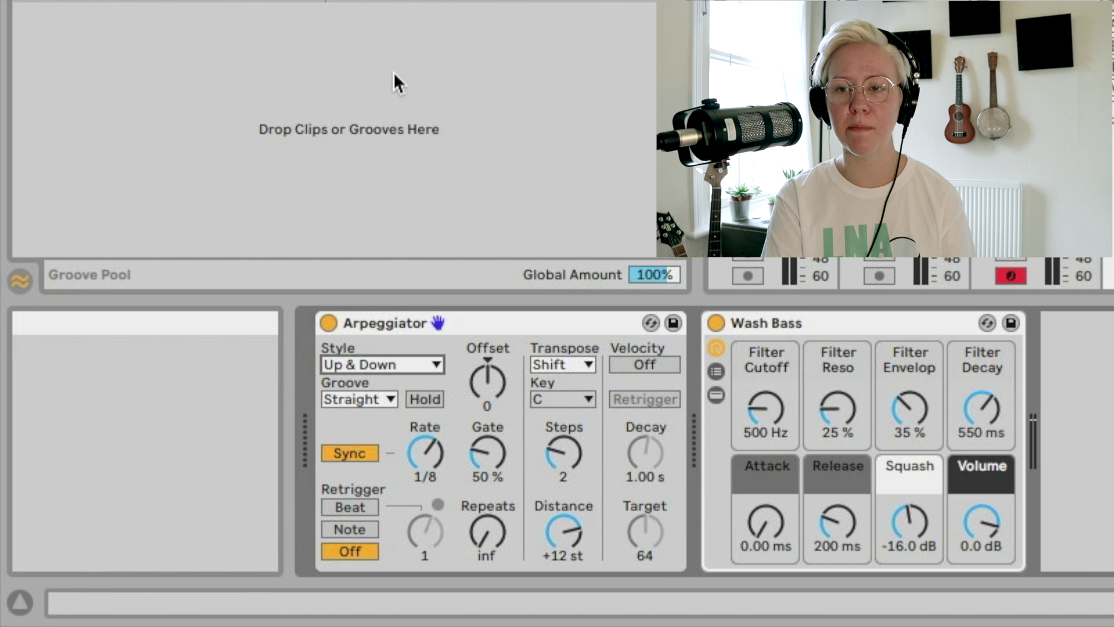
left_click(381, 362)
left_click(375, 95)
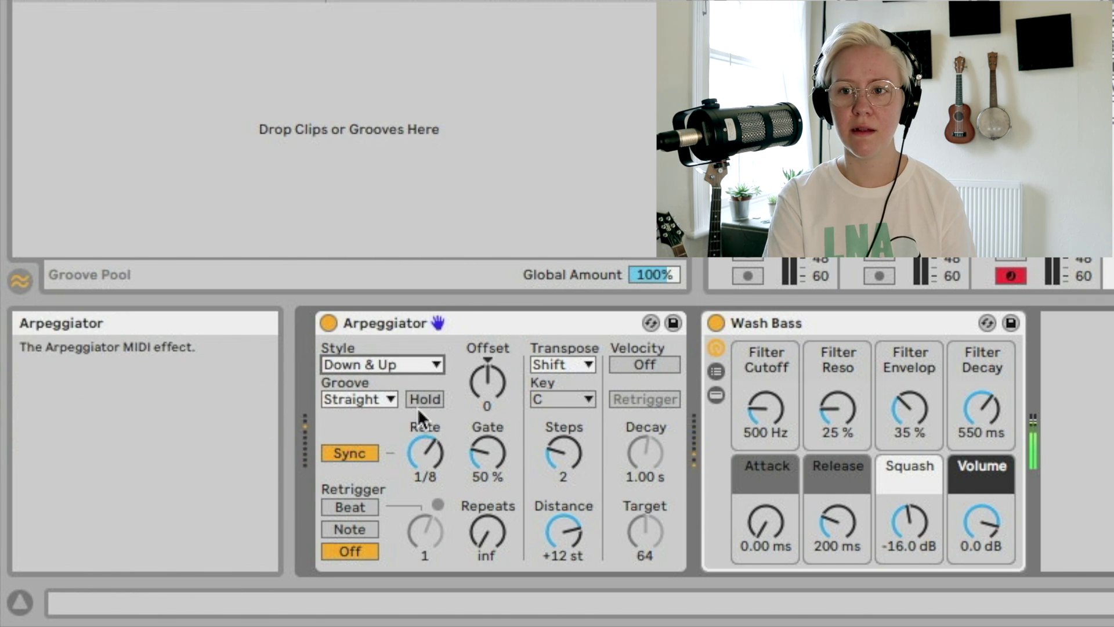